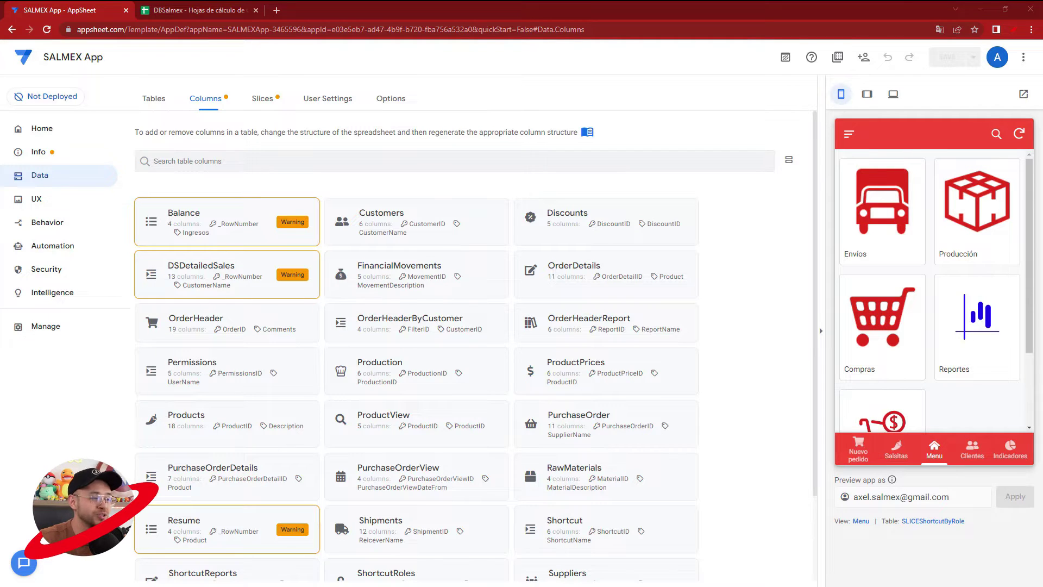
# Expand the Products table card to show its 18 columns and their types.
pyautogui.scroll(-2, 280, 274)
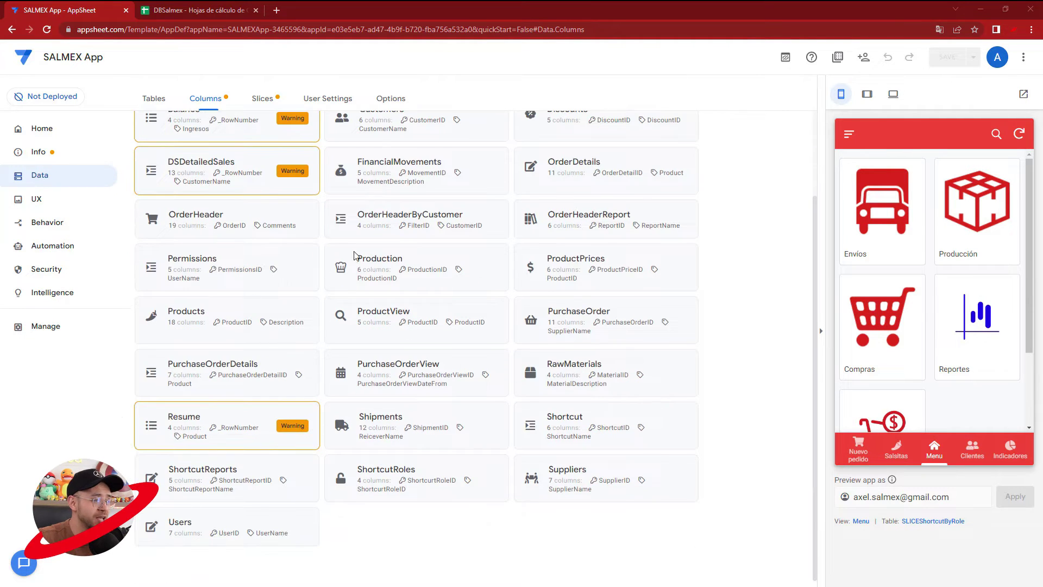
pyautogui.click(223, 317)
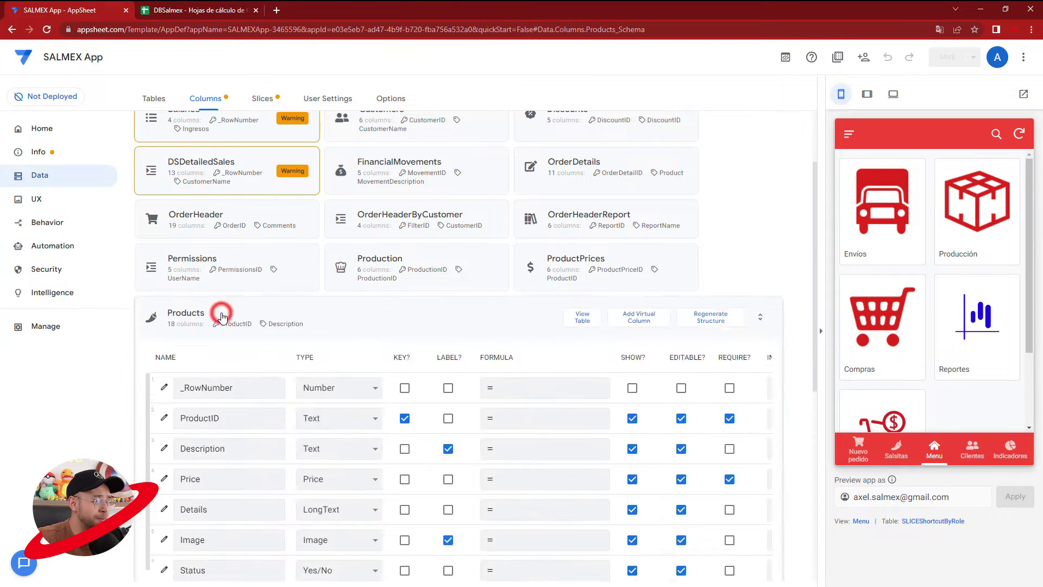
# In DBSalmex, read the SUMAR.SI formulas for Production in G2 and Orders in H2.
pyautogui.click(178, 13)
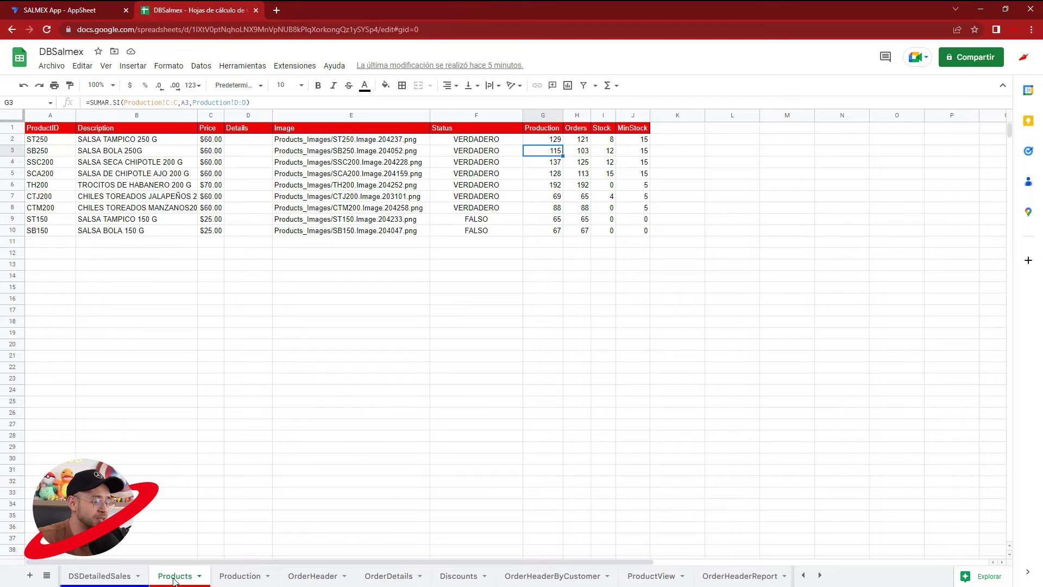
pyautogui.click(551, 140)
pyautogui.moveTo(300, 103); pyautogui.dragTo(76, 106)
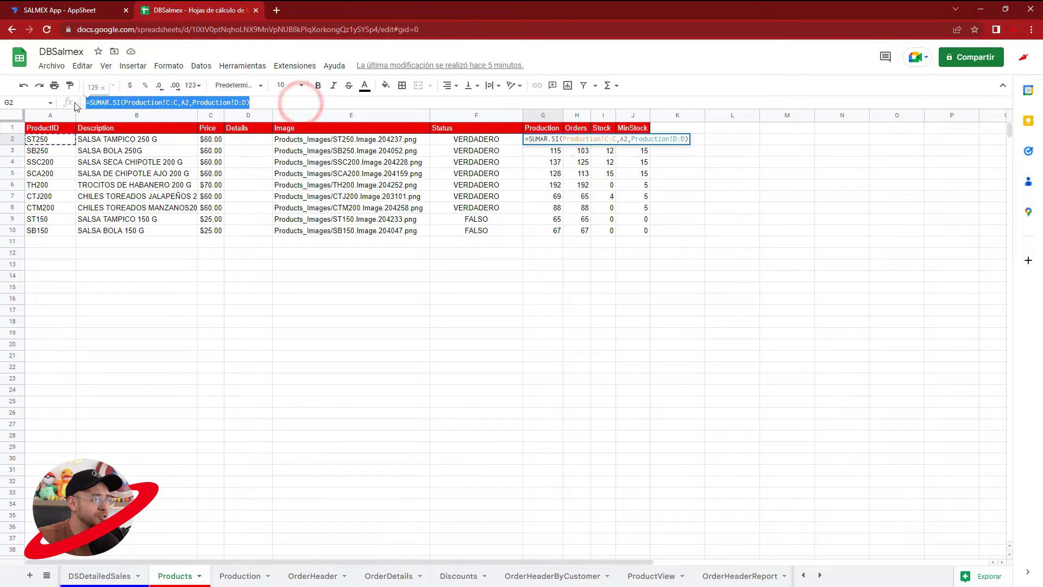
pyautogui.click(553, 173)
pyautogui.click(577, 140)
pyautogui.moveTo(298, 102); pyautogui.dragTo(78, 101)
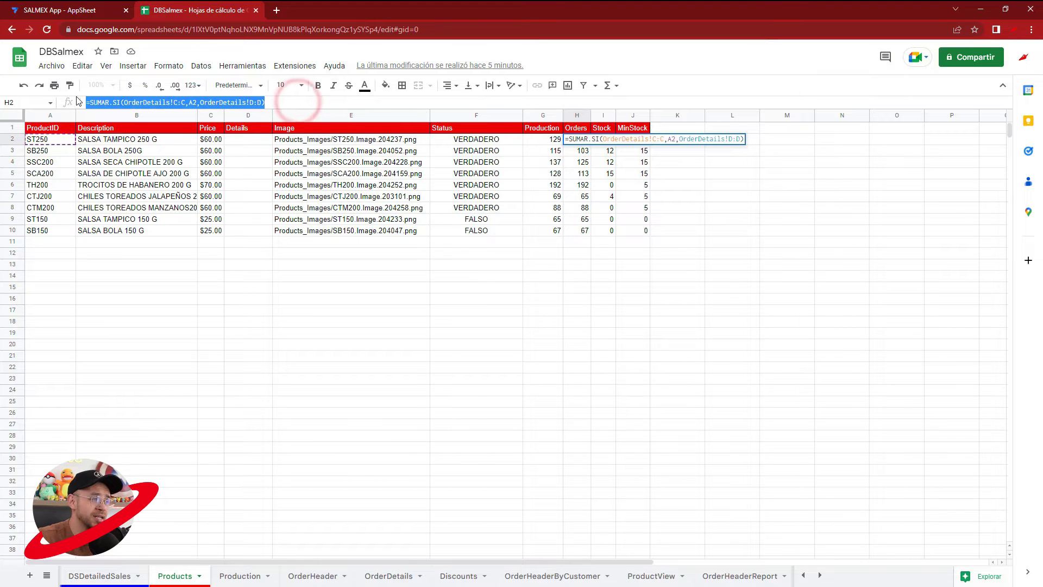
pyautogui.click(552, 141)
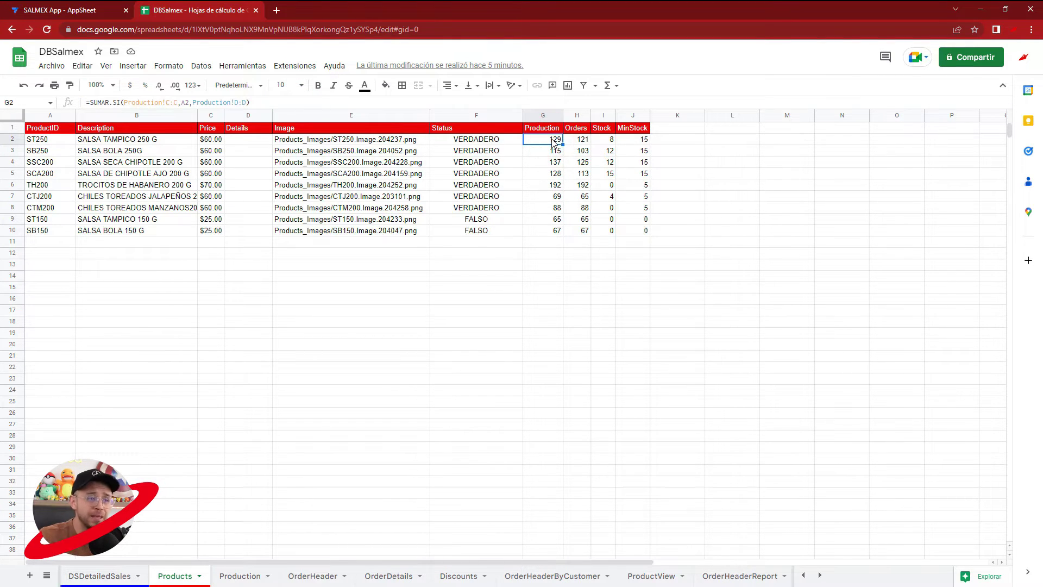
pyautogui.click(582, 140)
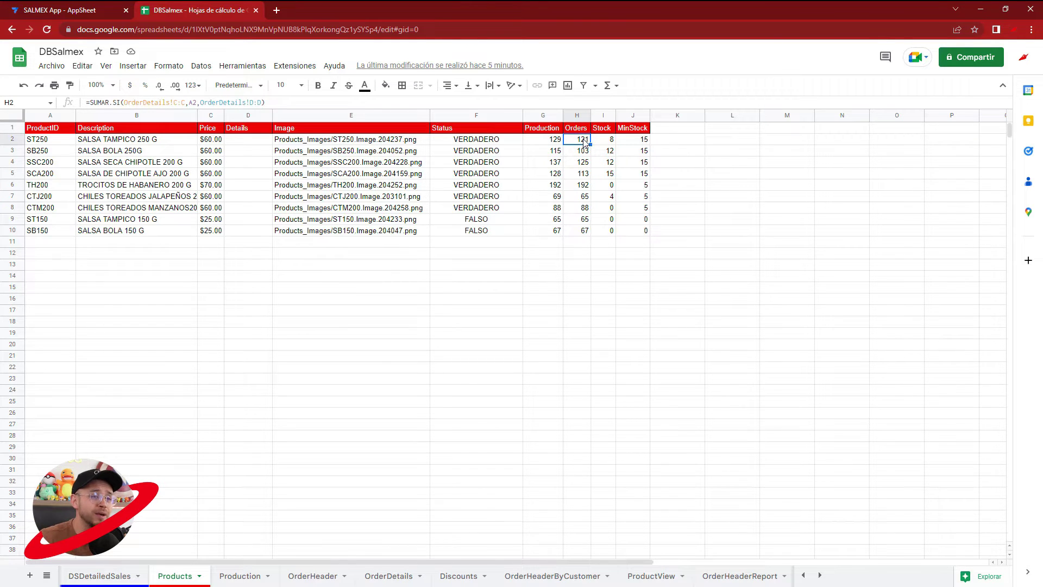
# Check the Stock formula =G2-H2 in I2, then re-read the G2 Production formula.
pyautogui.click(603, 142)
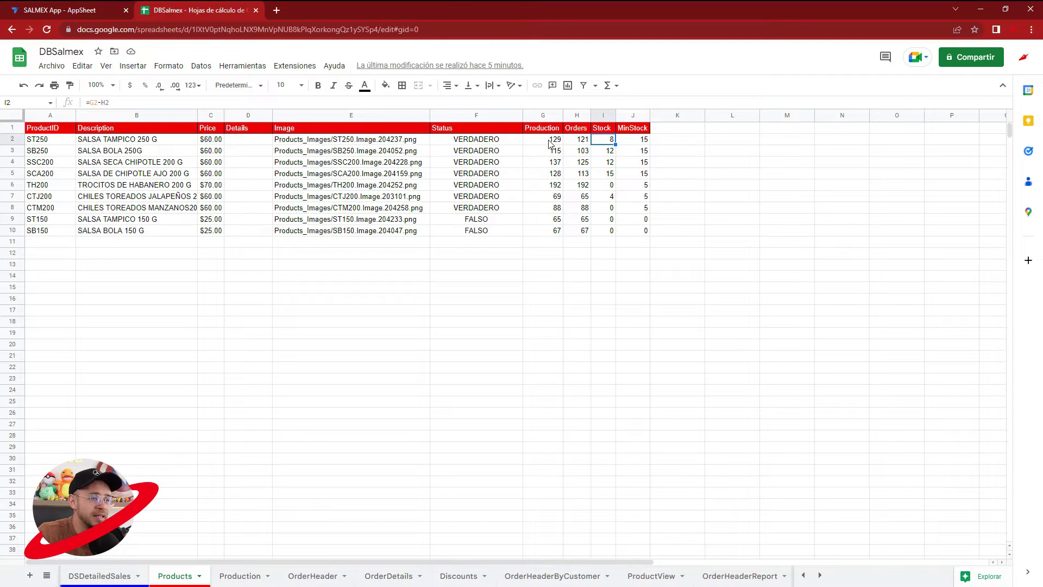
pyautogui.moveTo(606, 142); pyautogui.dragTo(606, 174)
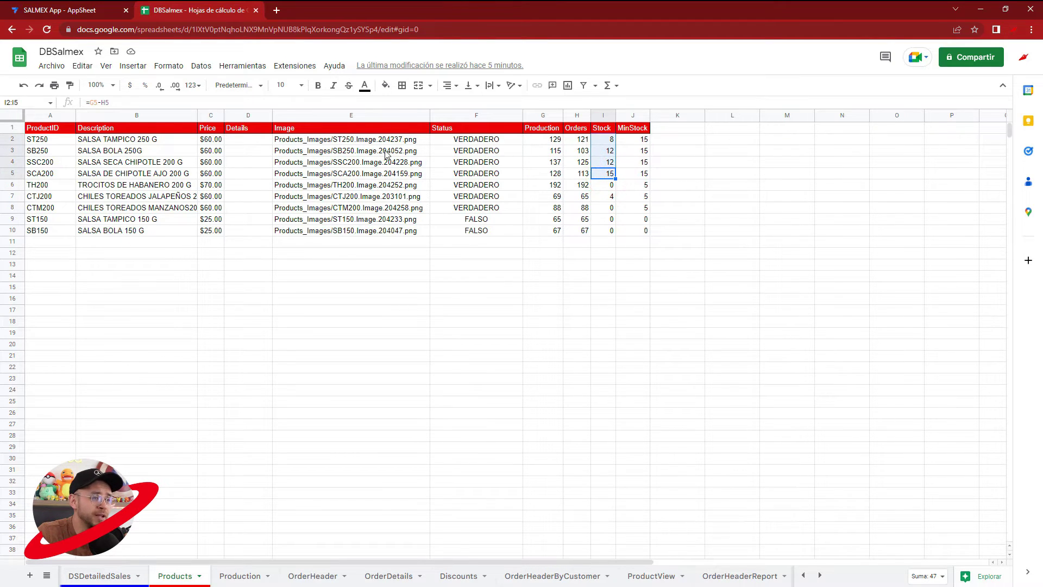
pyautogui.moveTo(56, 142); pyautogui.dragTo(49, 196)
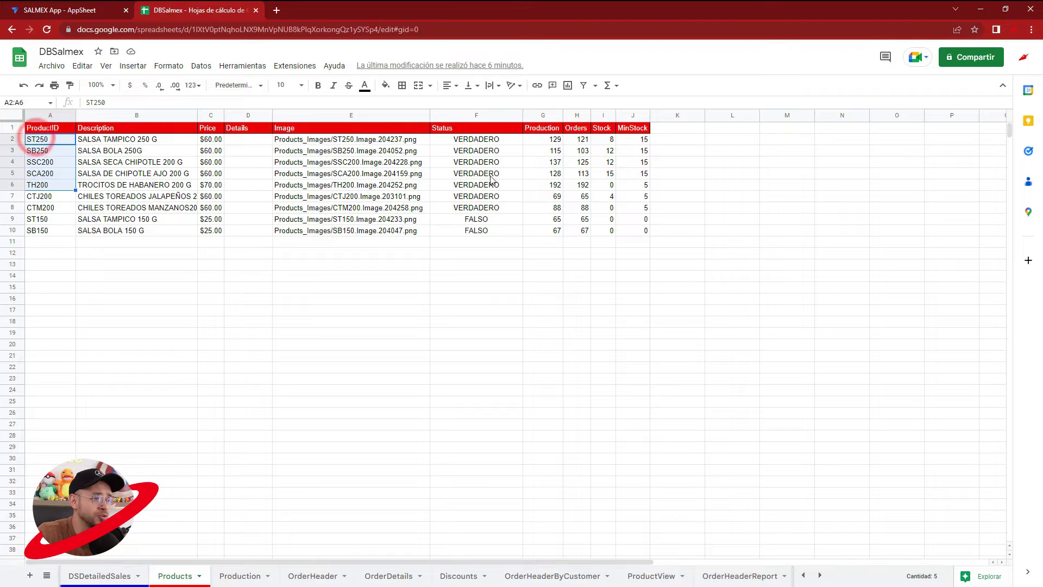
pyautogui.click(550, 163)
pyautogui.click(548, 139)
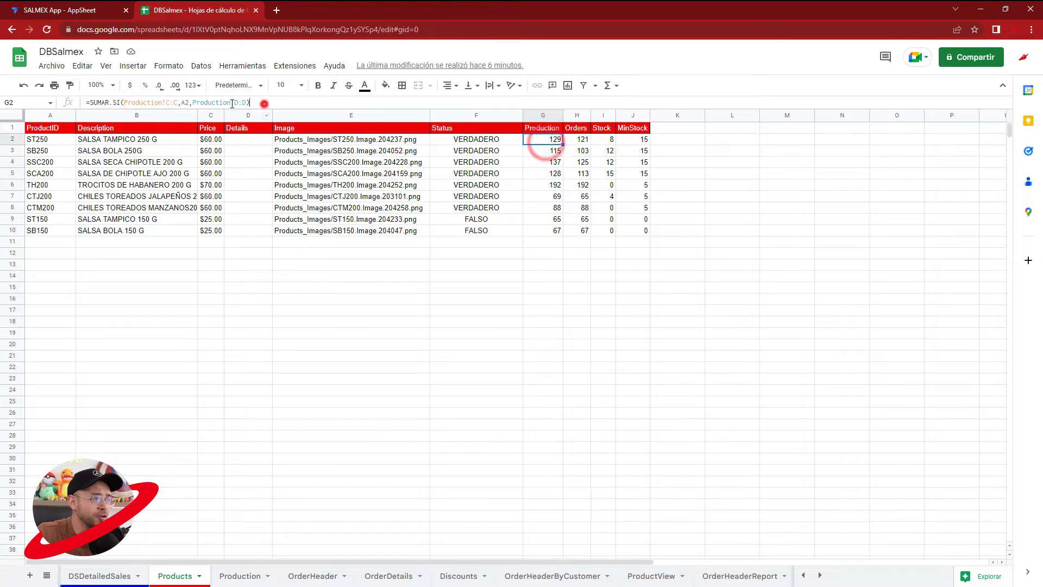
pyautogui.moveTo(265, 103); pyautogui.dragTo(87, 108)
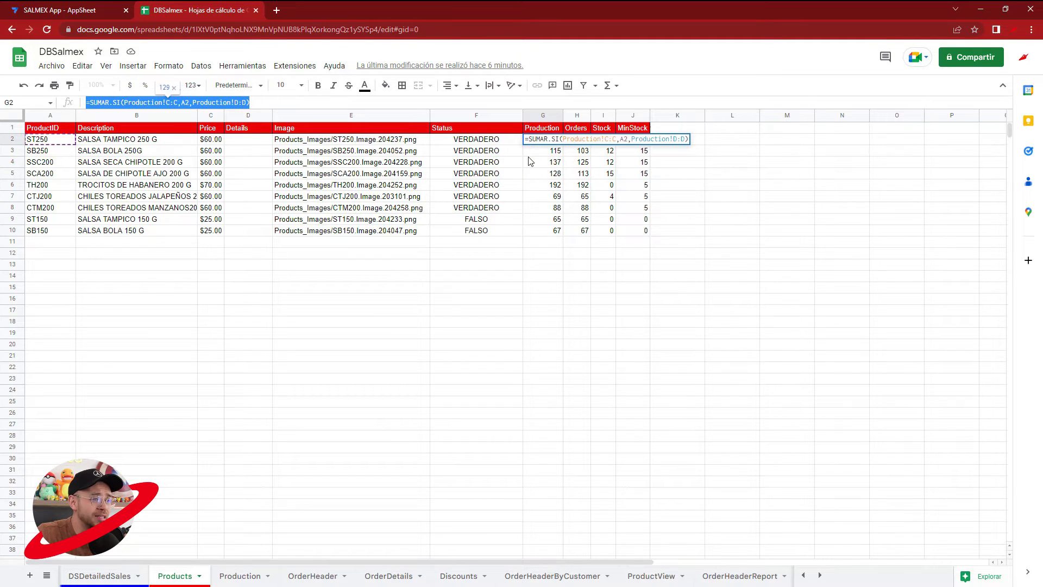
pyautogui.click(82, 10)
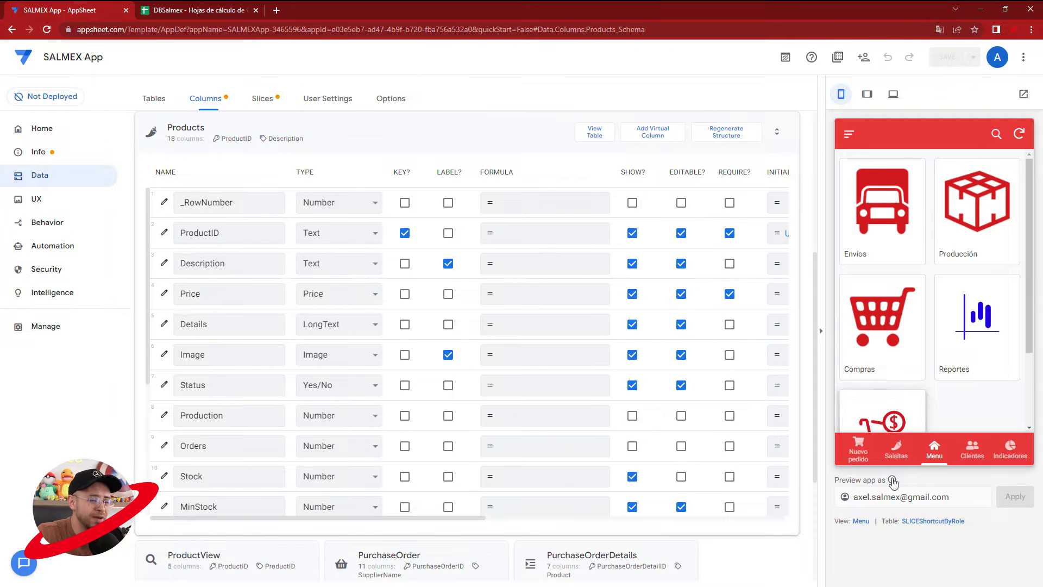
pyautogui.scroll(-1, 198, 429)
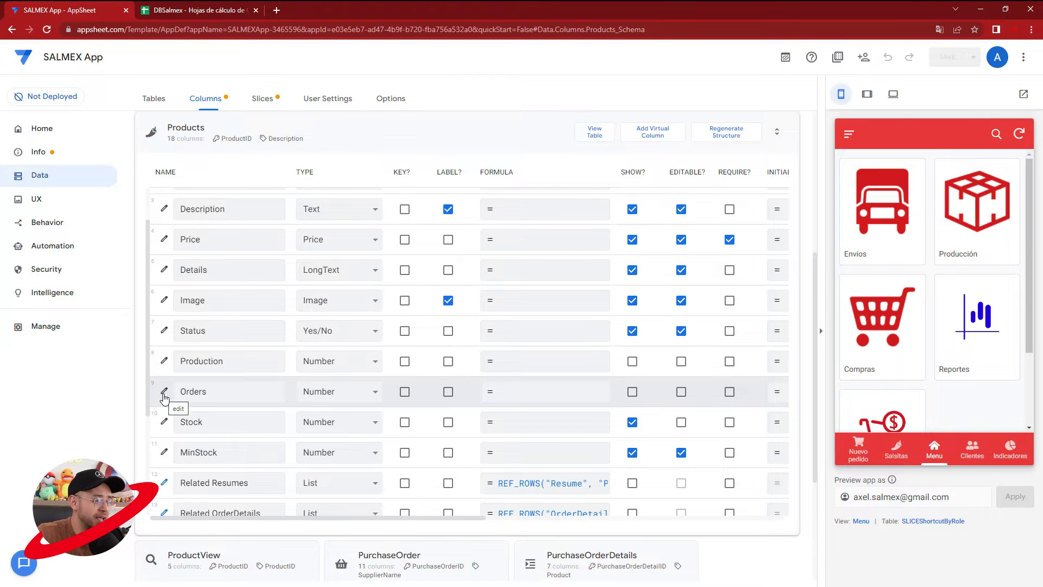
pyautogui.click(164, 392)
pyautogui.scroll(-2, 358, 412)
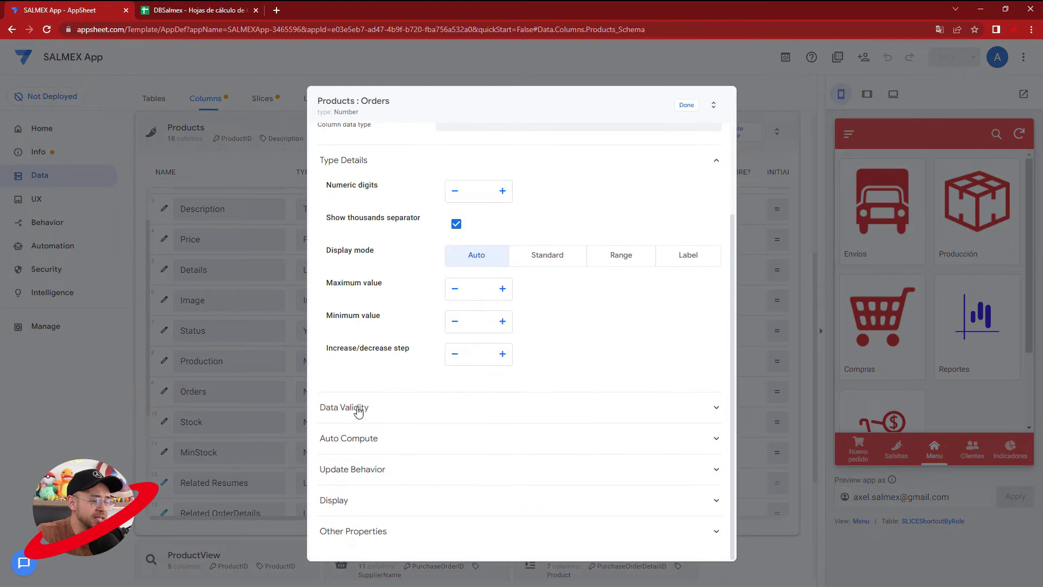
pyautogui.click(344, 437)
pyautogui.scroll(-3, 344, 440)
pyautogui.moveTo(700, 437); pyautogui.dragTo(430, 438)
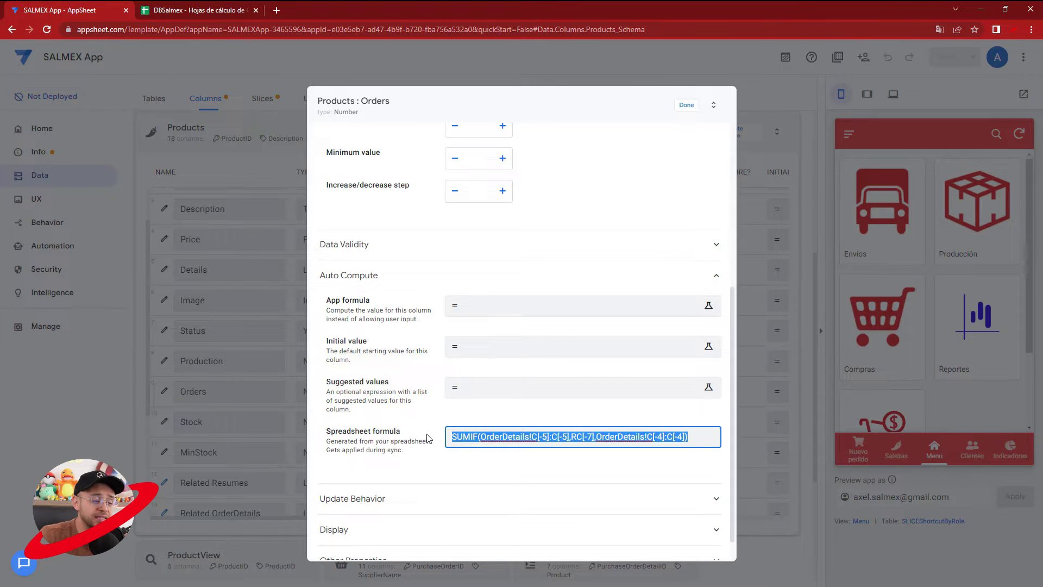
pyautogui.click(686, 105)
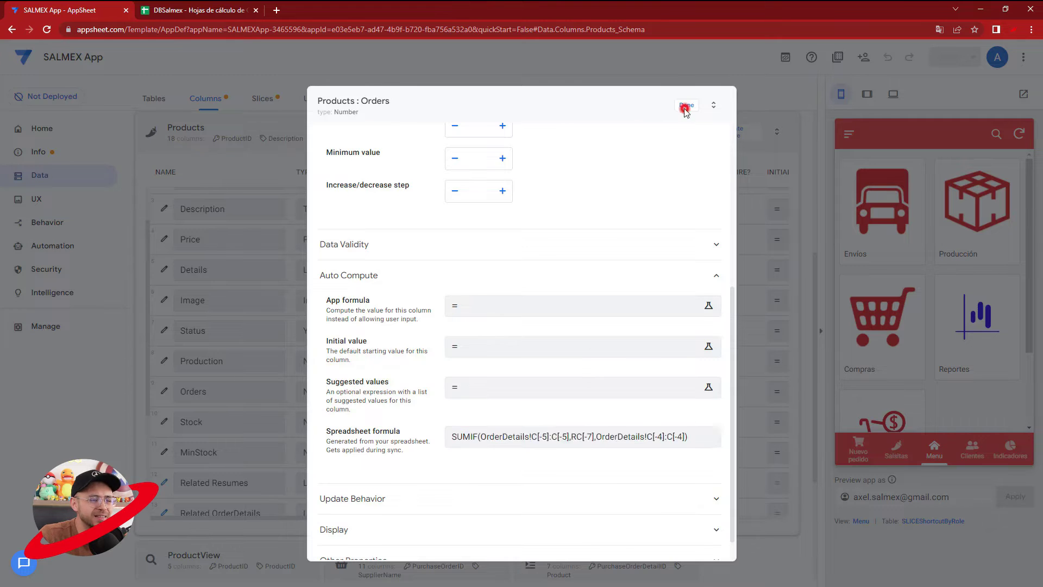
pyautogui.click(163, 361)
pyautogui.scroll(-2, 359, 428)
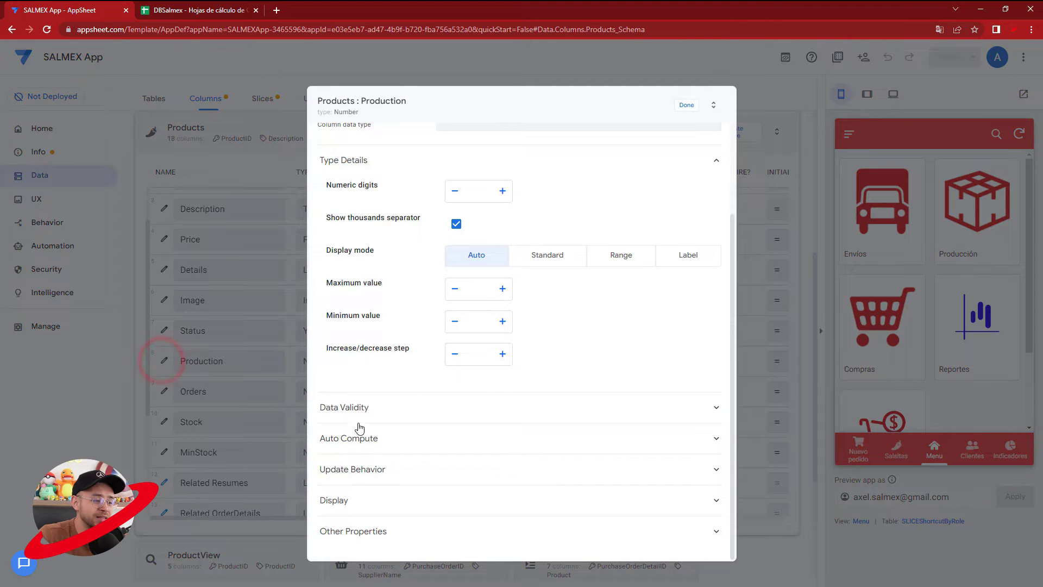
pyautogui.click(349, 438)
pyautogui.scroll(-2, 473, 413)
pyautogui.click(678, 489)
pyautogui.click(685, 105)
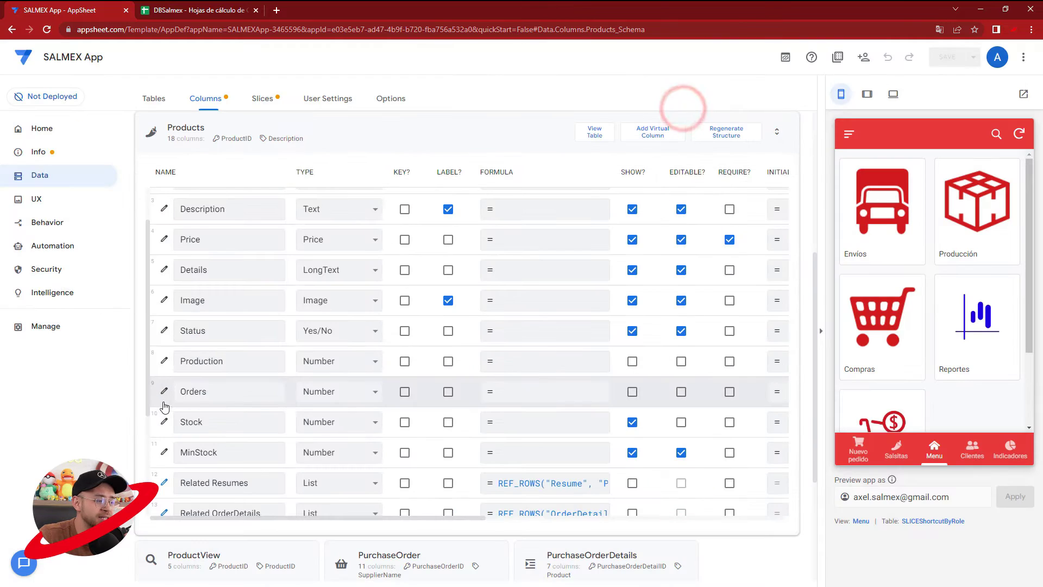
pyautogui.click(165, 422)
pyautogui.click(373, 448)
pyautogui.scroll(-3, 466, 453)
pyautogui.moveTo(476, 407)
pyautogui.mouseDown()
pyautogui.moveTo(443, 413)
pyautogui.moveTo(507, 407)
pyautogui.mouseUp()
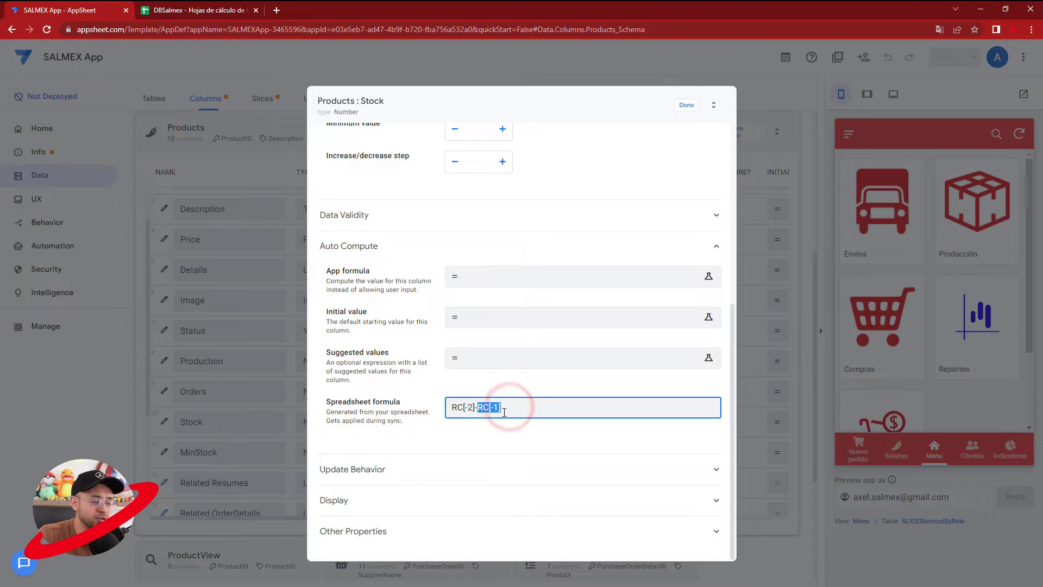
pyautogui.click(686, 105)
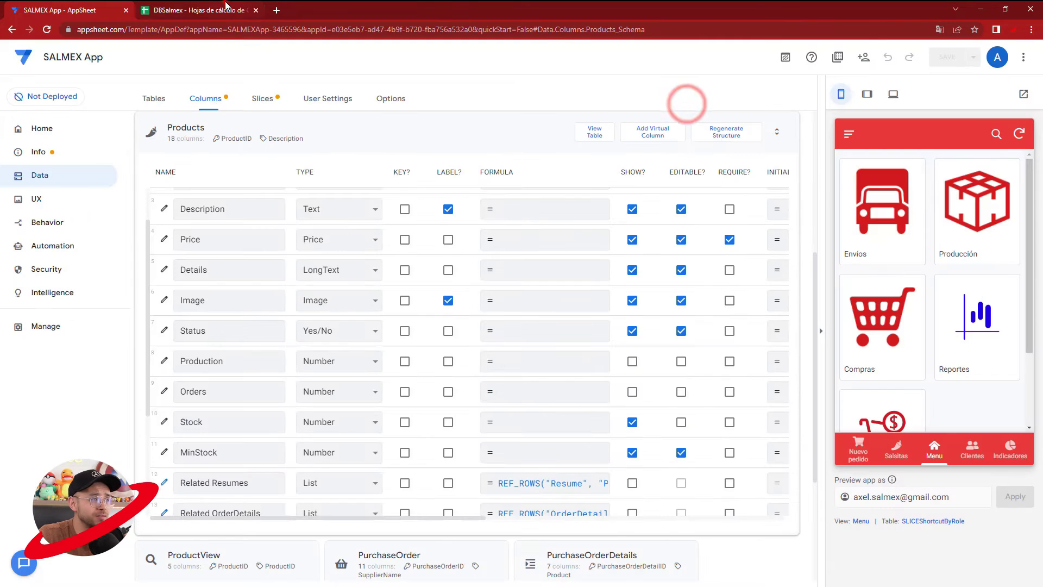
pyautogui.hotkey('ctrl', 'Tab')
pyautogui.click(548, 183)
# Back in AppSheet, scroll the Products columns to the REF_ROWS related columns and Codebar.
pyautogui.click(541, 140)
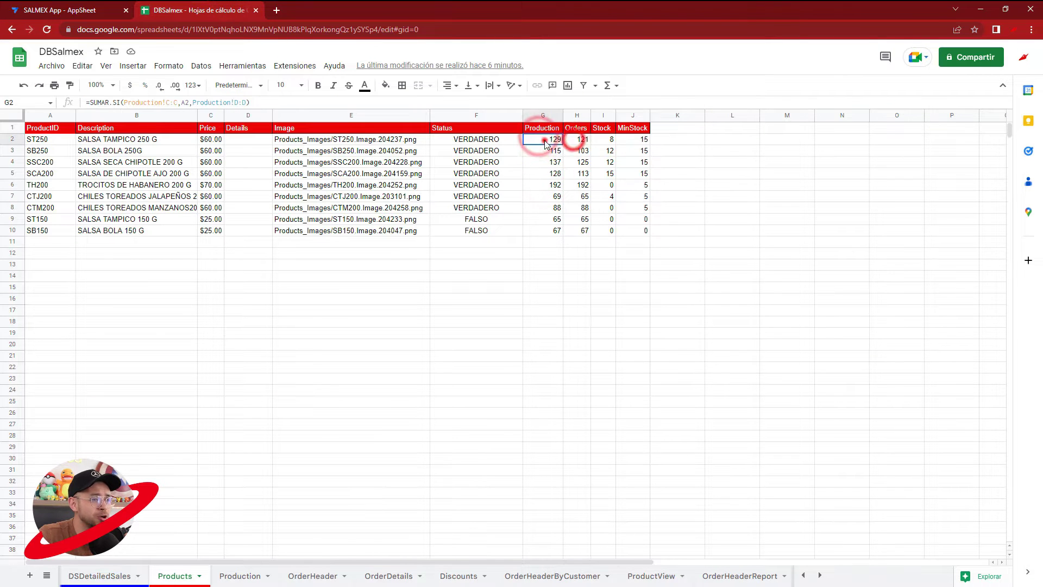
pyautogui.click(80, 7)
pyautogui.scroll(2, 616, 333)
pyautogui.scroll(-5, 597, 348)
pyautogui.scroll(-2, 588, 359)
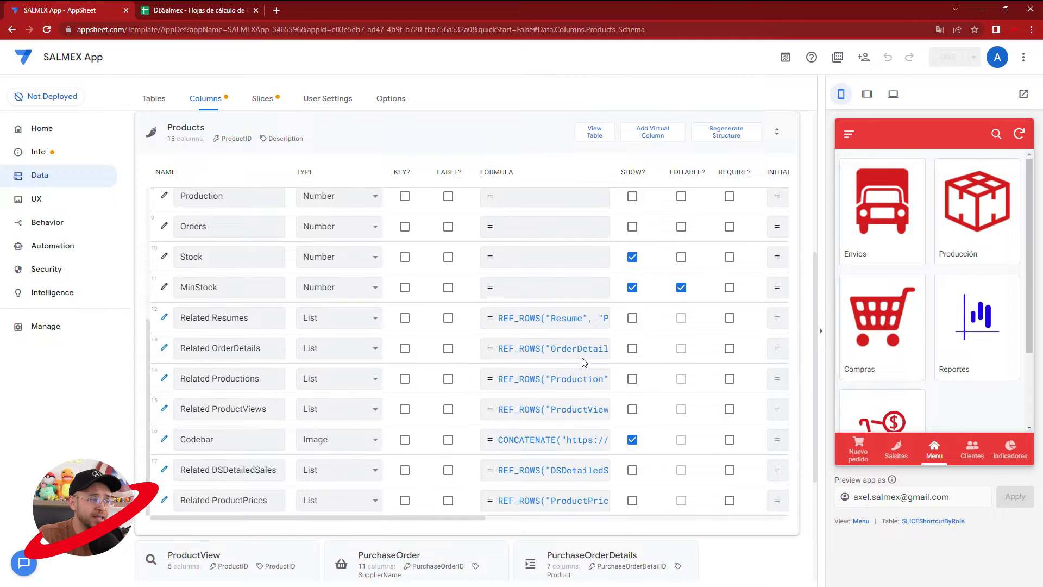
# Add a virtual column named ProductOrders and open its empty App formula editor.
pyautogui.click(646, 143)
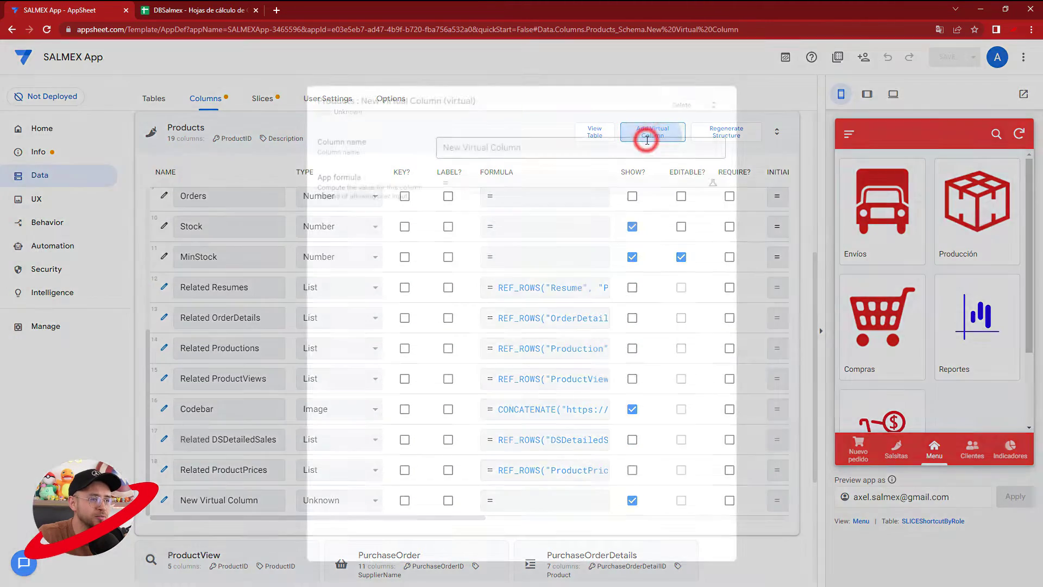
pyautogui.moveTo(559, 147); pyautogui.dragTo(426, 152)
pyautogui.write('ProductOrders')
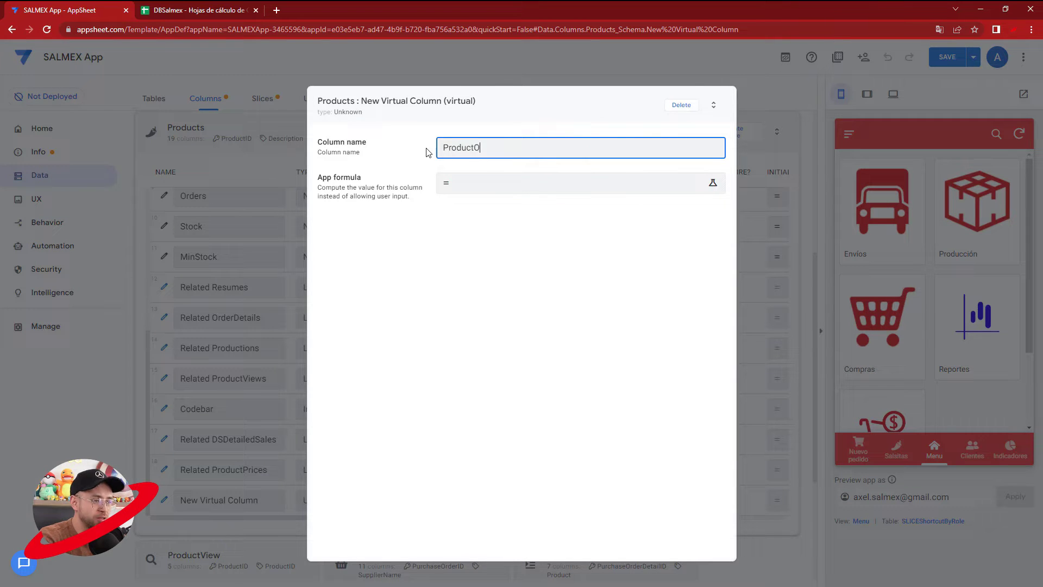
pyautogui.click(459, 185)
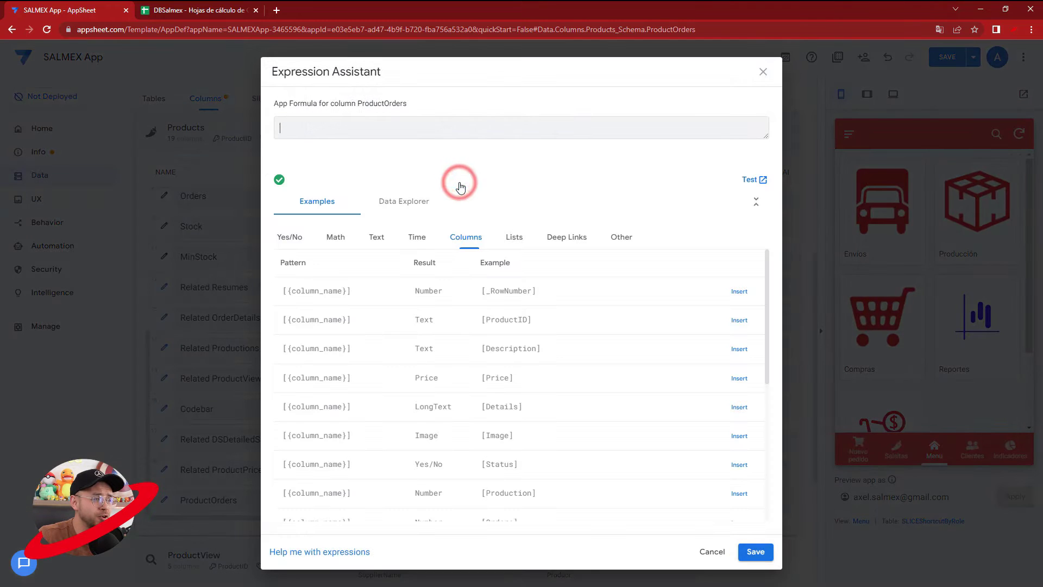
pyautogui.click(767, 139)
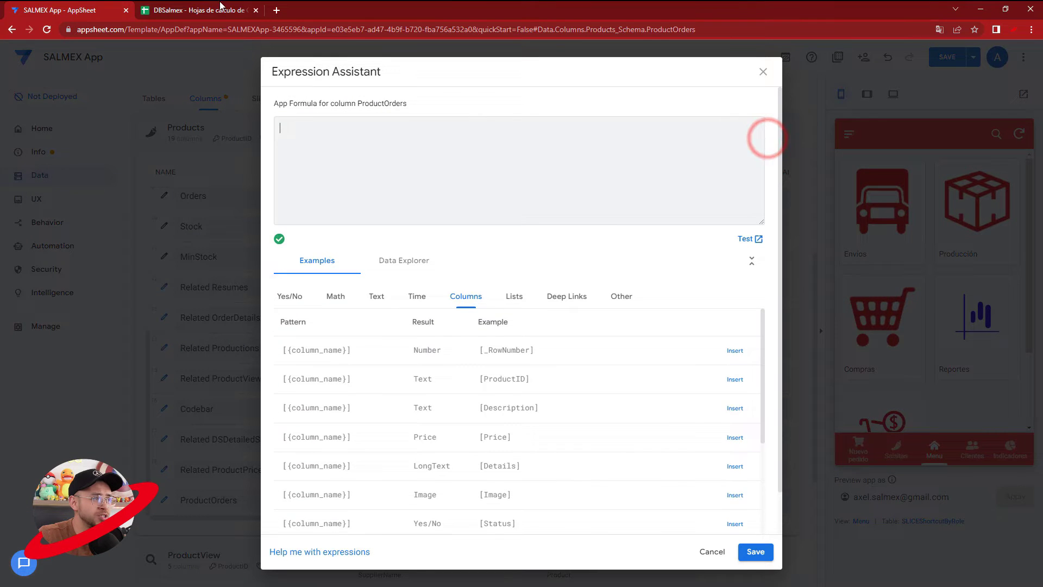
pyautogui.click(198, 10)
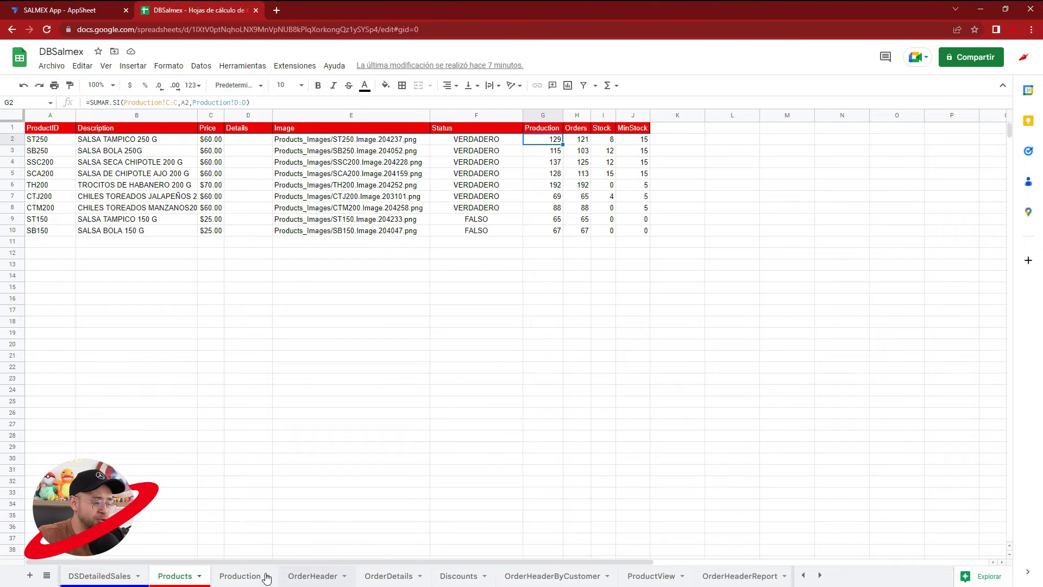
# Review the Product codes in column C of the OrderDetails sheet.
pyautogui.click(388, 577)
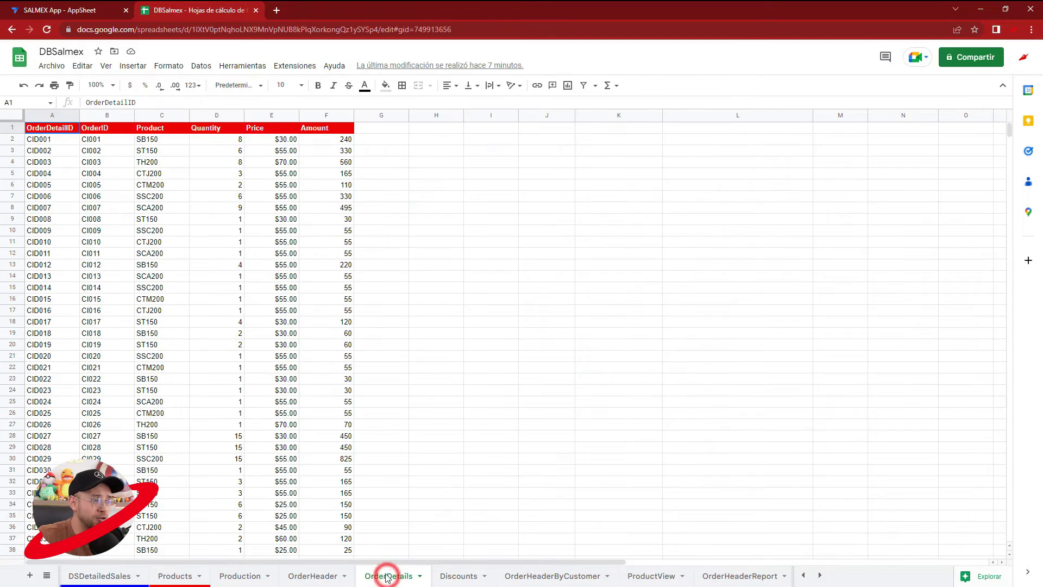
pyautogui.moveTo(163, 140); pyautogui.dragTo(179, 373)
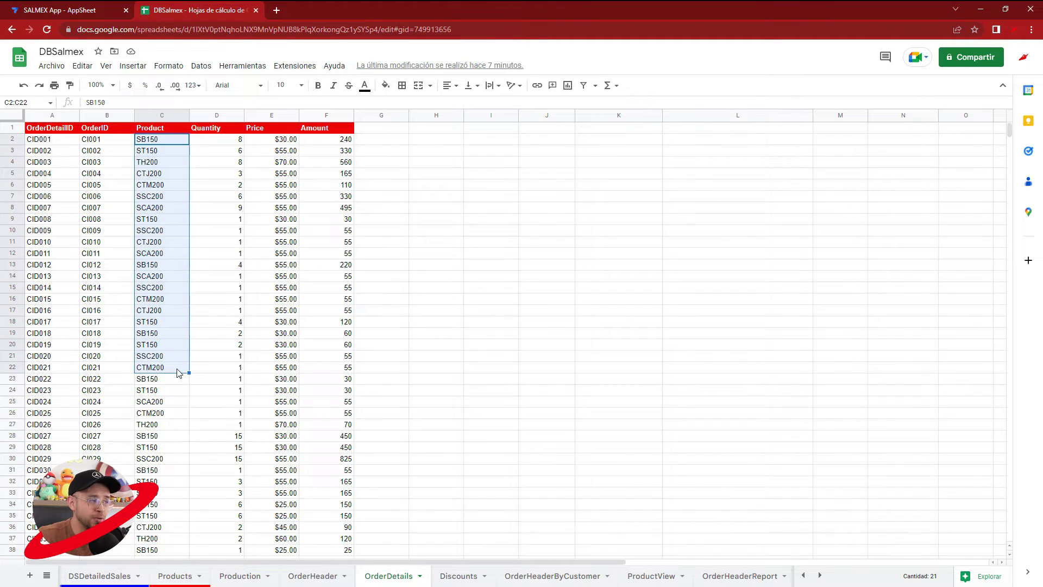
pyautogui.click(162, 143)
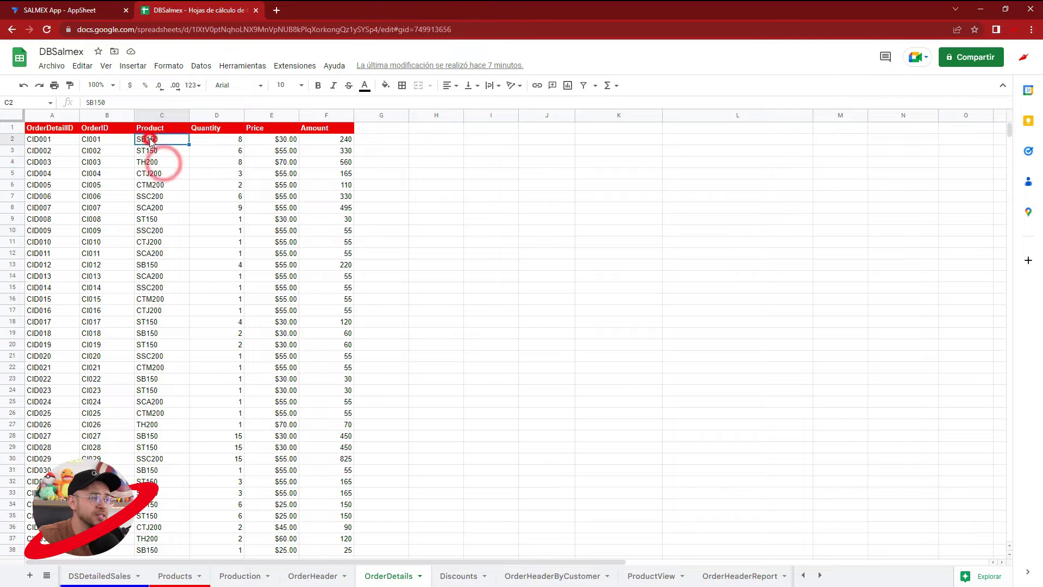
pyautogui.click(80, 12)
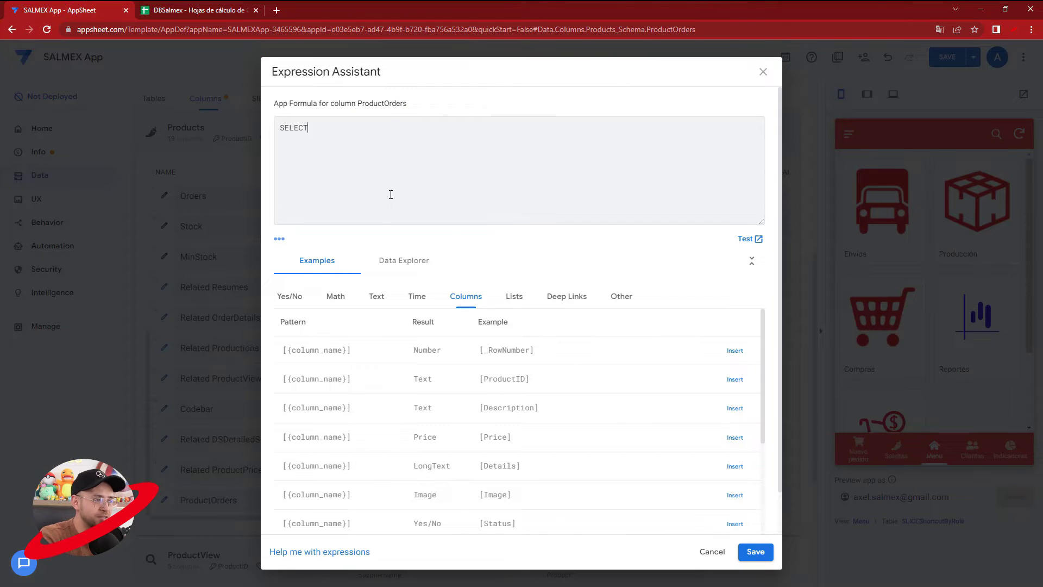
# Open up lines inside SELECT and paste the copied OrderDetails table name.
pyautogui.press('Return')
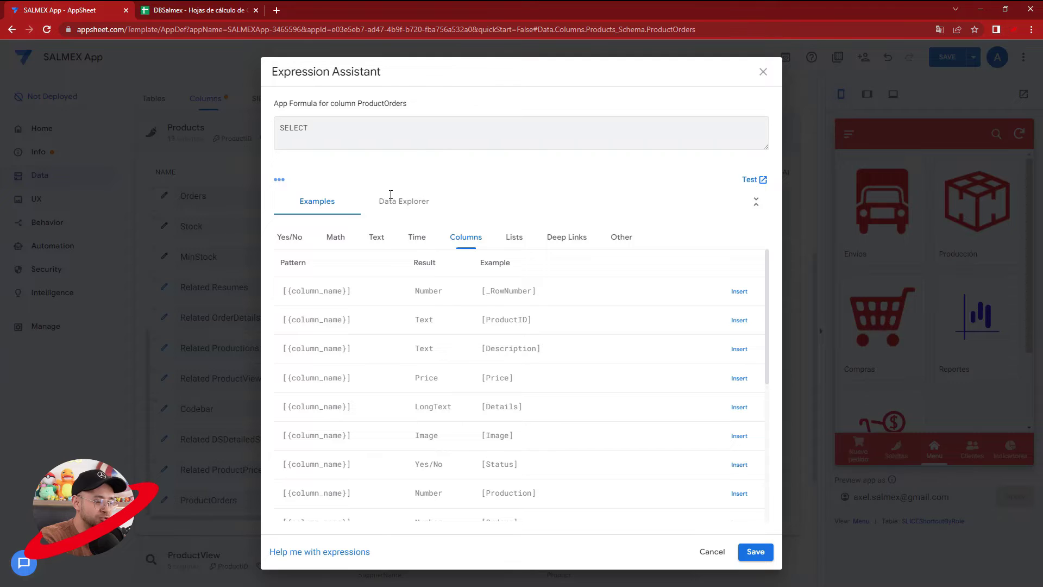
pyautogui.write('()')
pyautogui.press('Return')
pyautogui.press('Return')
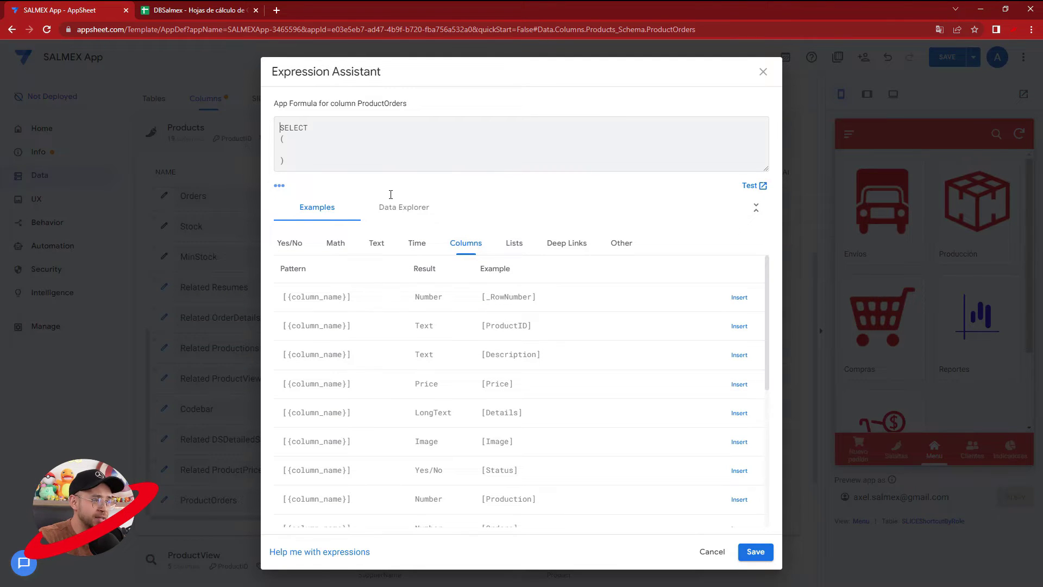
pyautogui.press('Down')
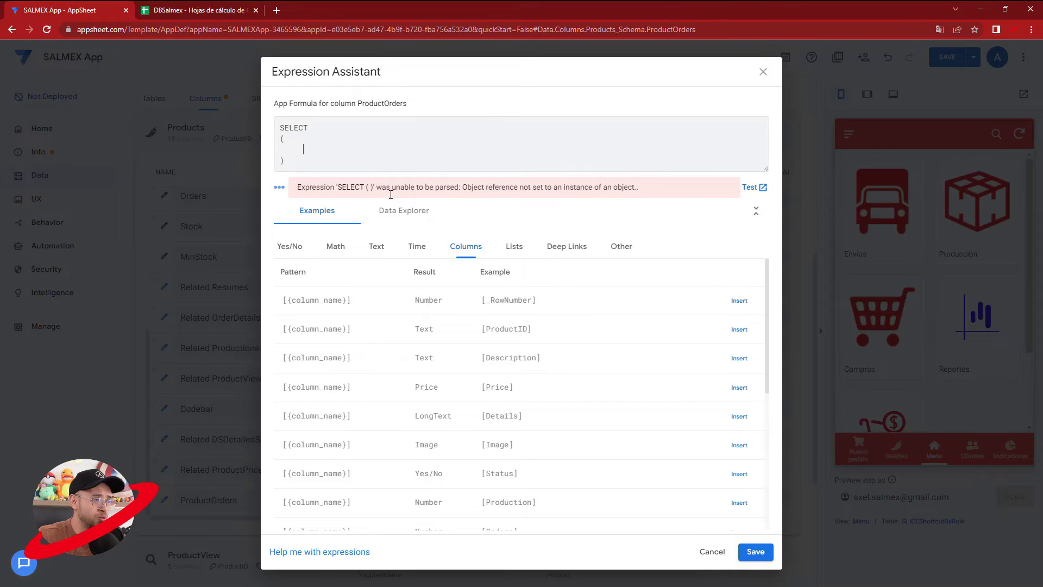
pyautogui.click(214, 7)
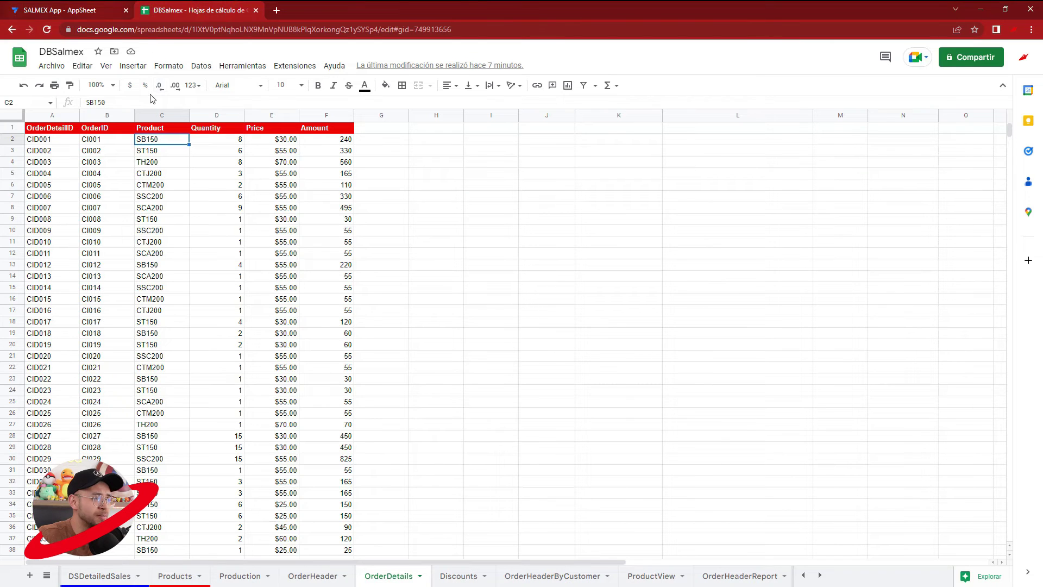
pyautogui.rightClick(382, 578)
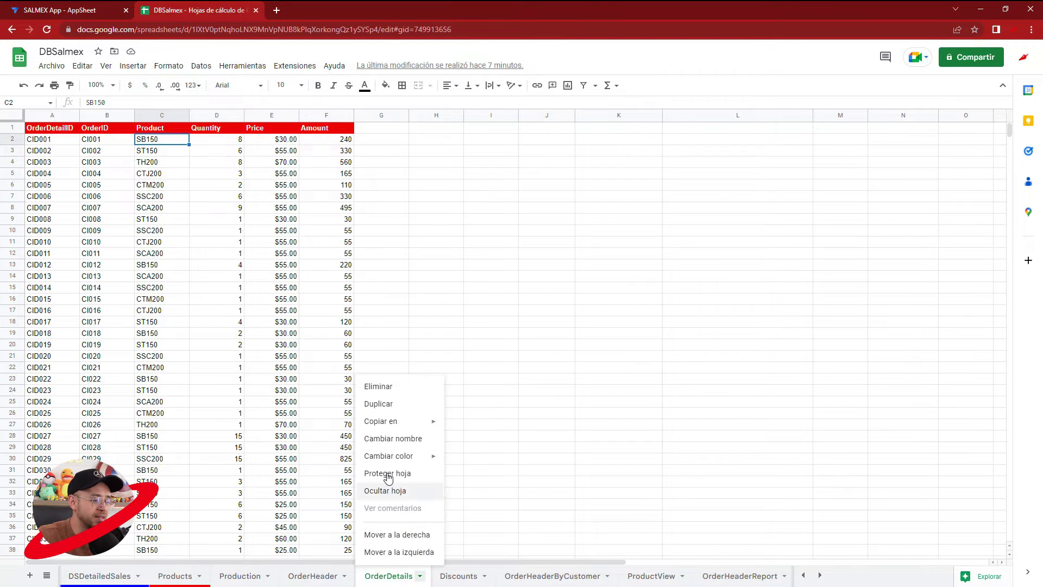
pyautogui.click(389, 440)
pyautogui.hotkey('ctrl', 'c')
pyautogui.click(87, 10)
pyautogui.hotkey('ctrl', 'v')
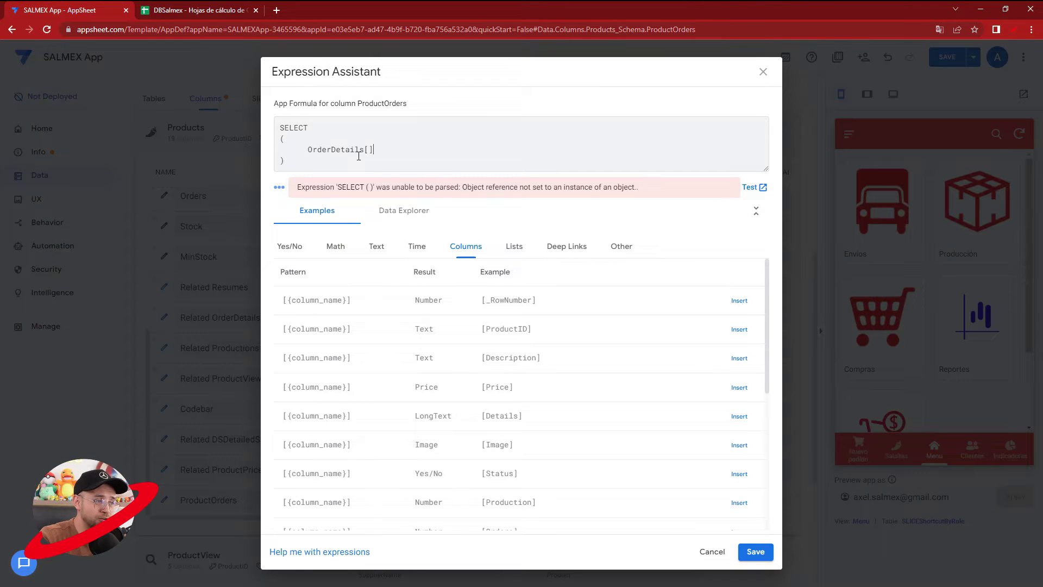
# Finish the formula as SELECT(OrderDetails[Quantity], [Product] = [_THISROW].[ProductID]).
pyautogui.click(228, 7)
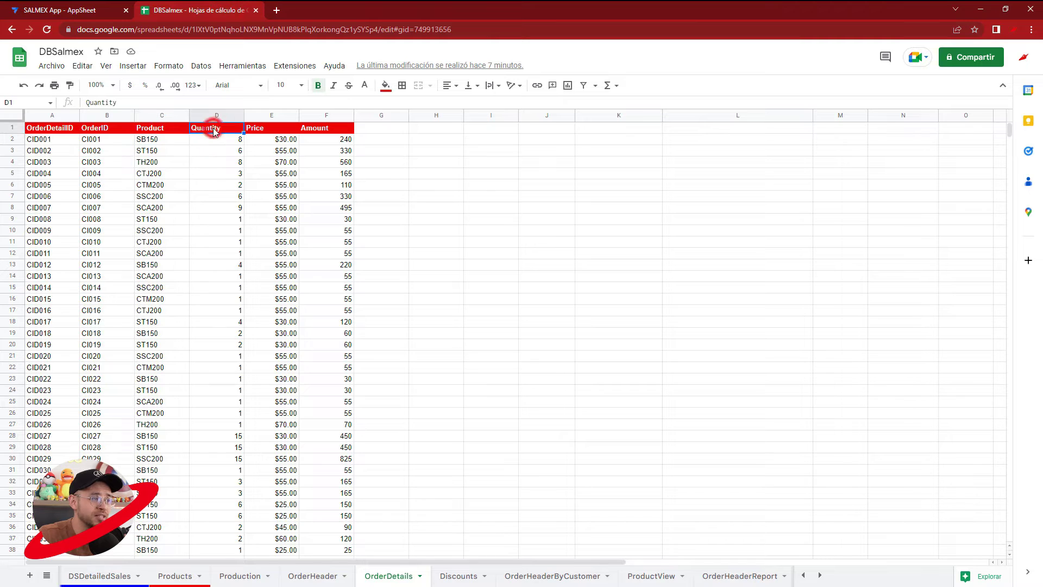
pyautogui.click(81, 9)
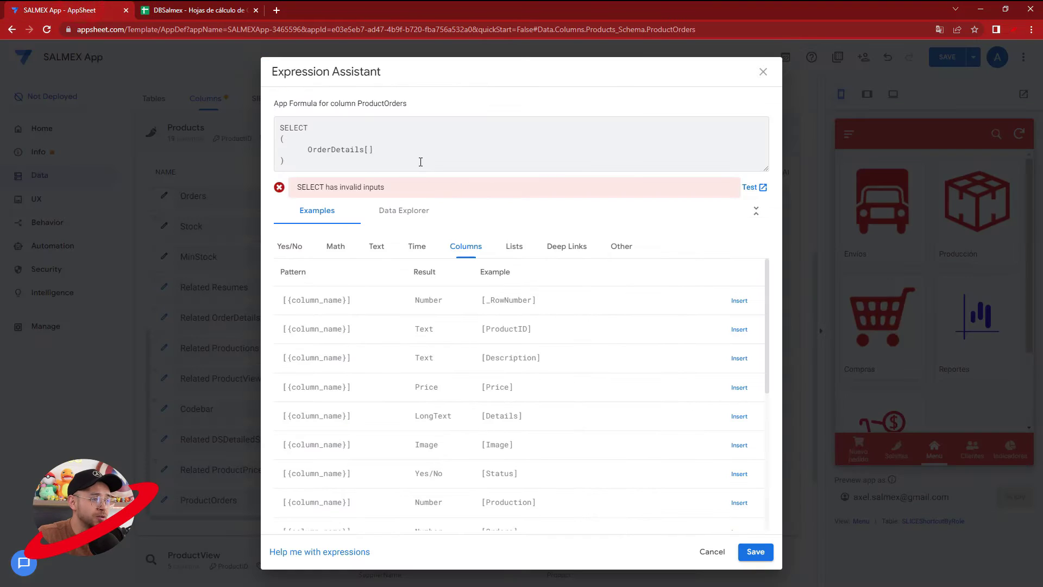
pyautogui.write('Quantity')
pyautogui.press('Return')
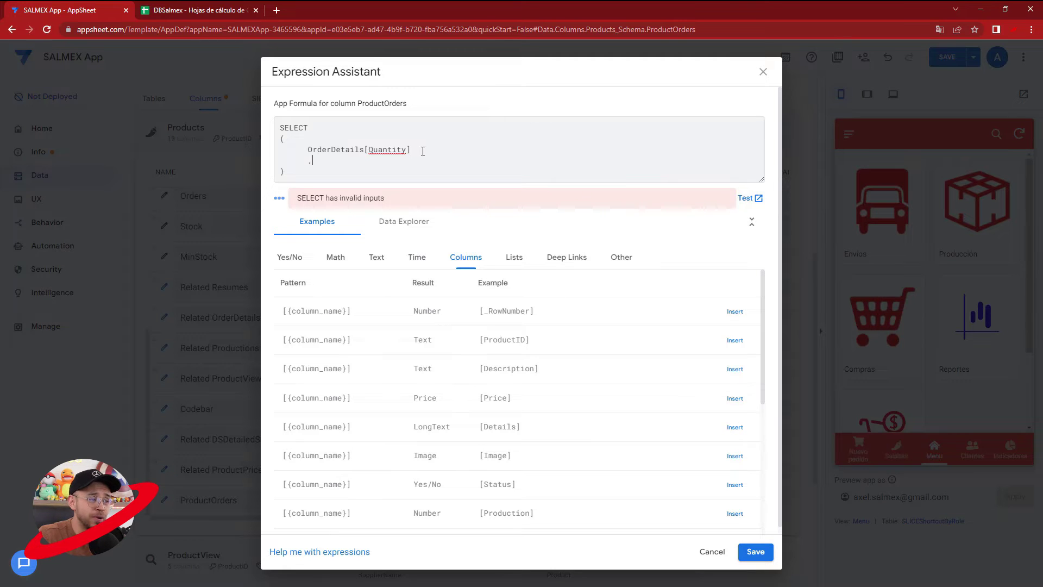
pyautogui.click(198, 6)
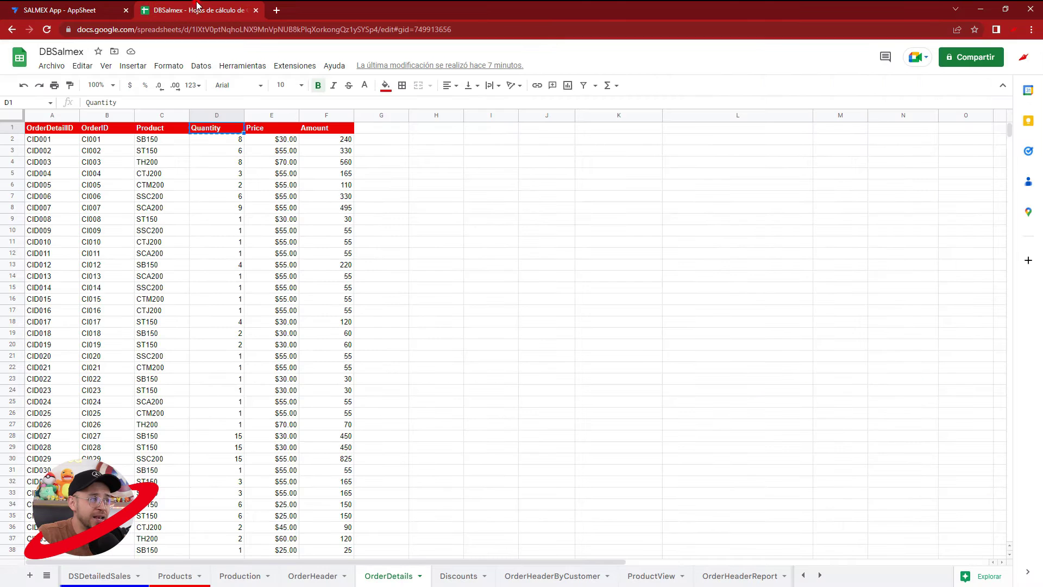
pyautogui.click(224, 116)
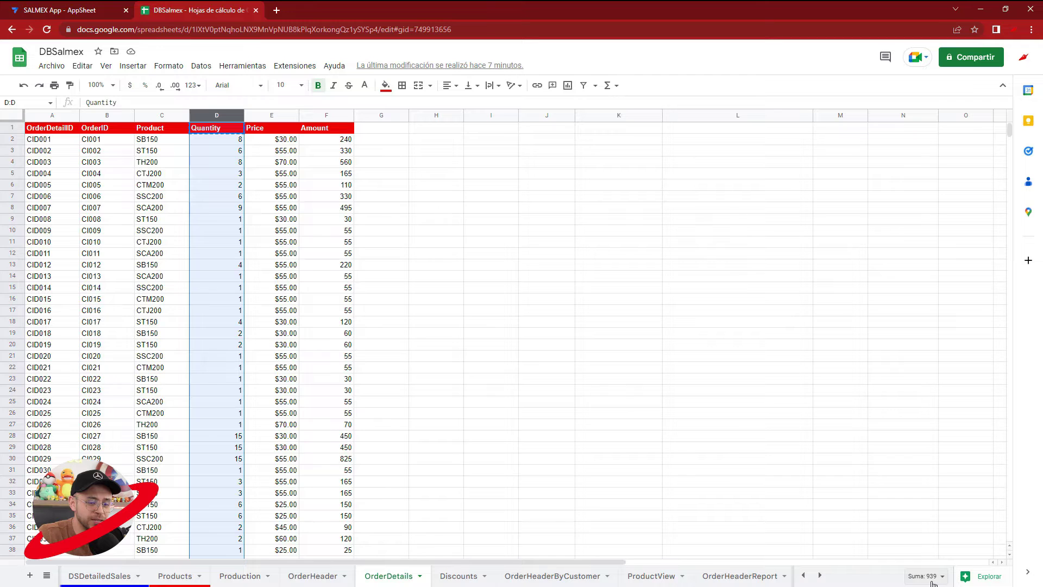
pyautogui.click(220, 140)
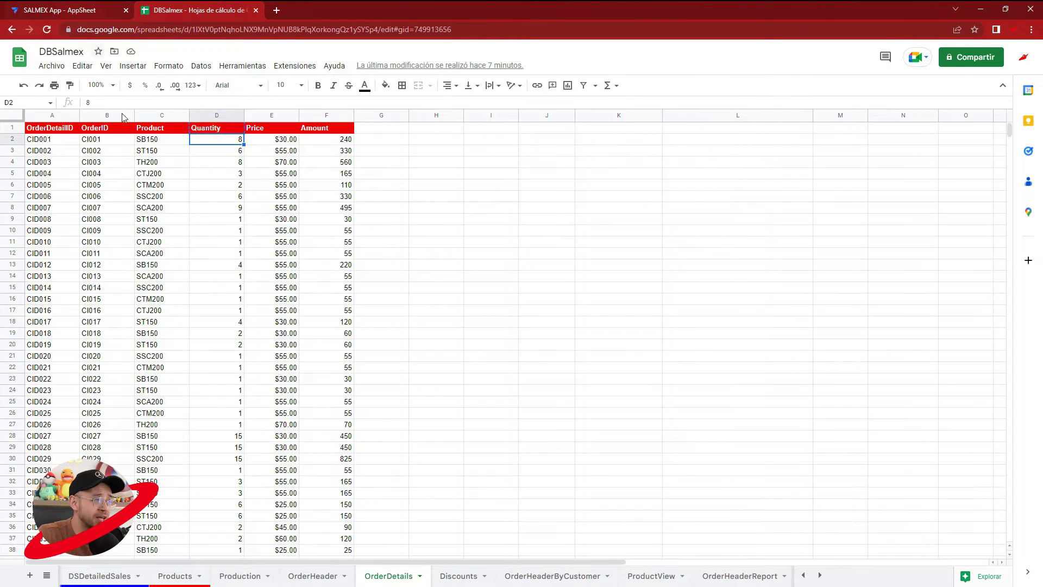
pyautogui.click(146, 129)
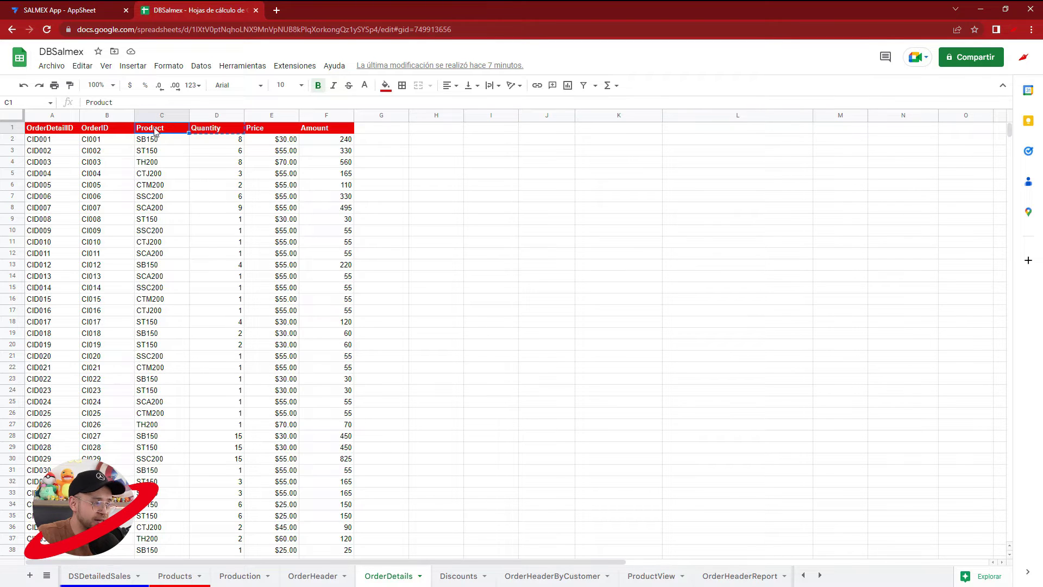
pyautogui.click(76, 11)
pyautogui.write('[')
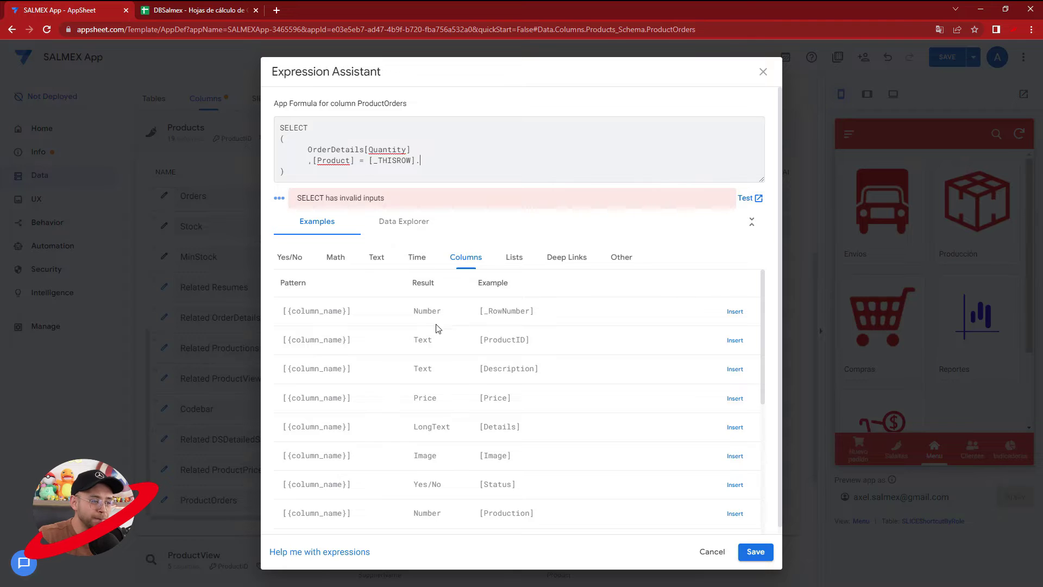
pyautogui.click(728, 342)
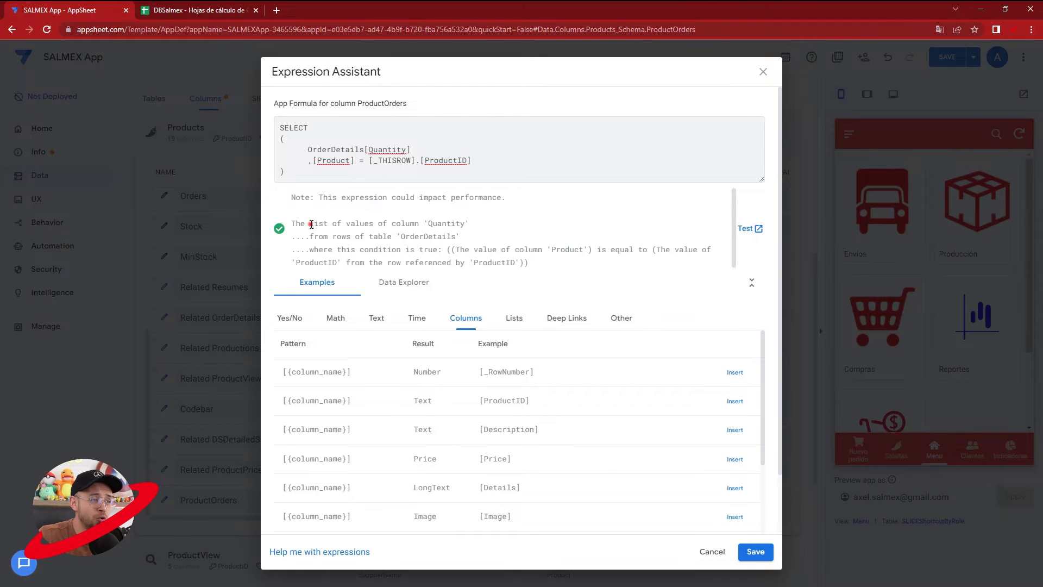
# Wrap the SELECT expression in SUM( … ) and indent the SELECT block beneath it.
pyautogui.moveTo(310, 224); pyautogui.dragTo(365, 223)
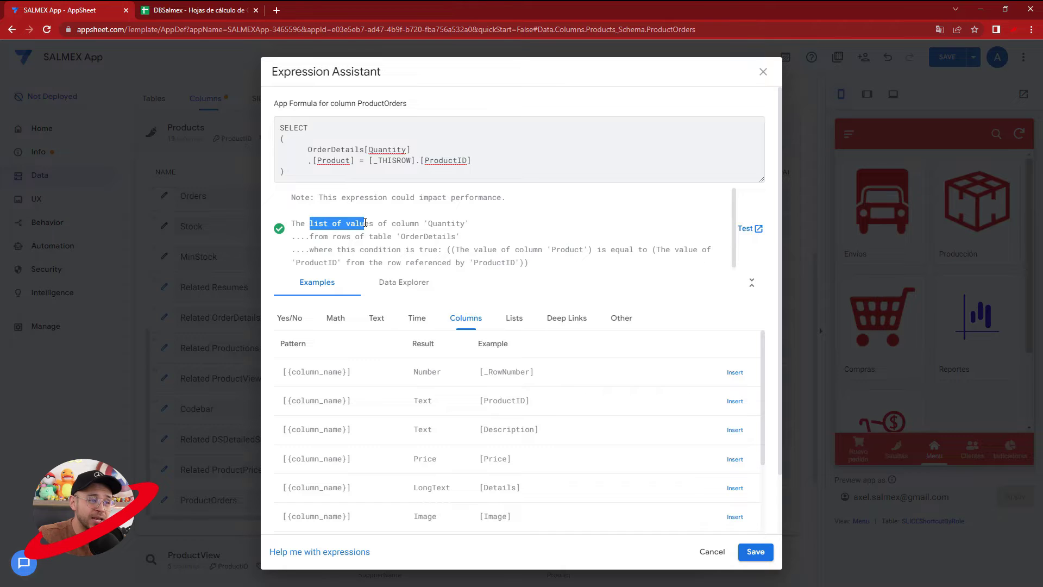
pyautogui.click(280, 127)
pyautogui.press('Return')
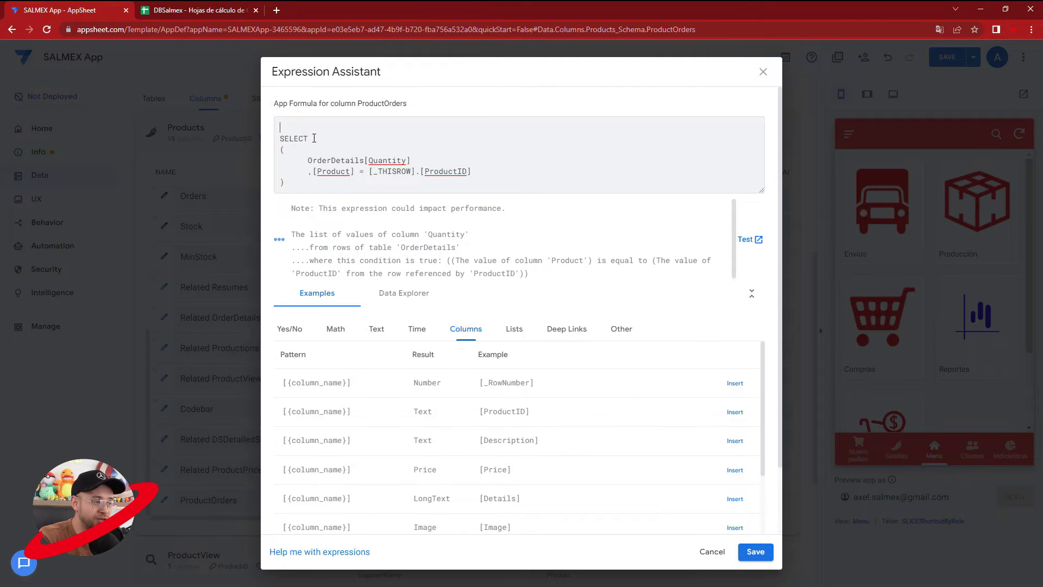
pyautogui.write('SUM')
pyautogui.press('Return')
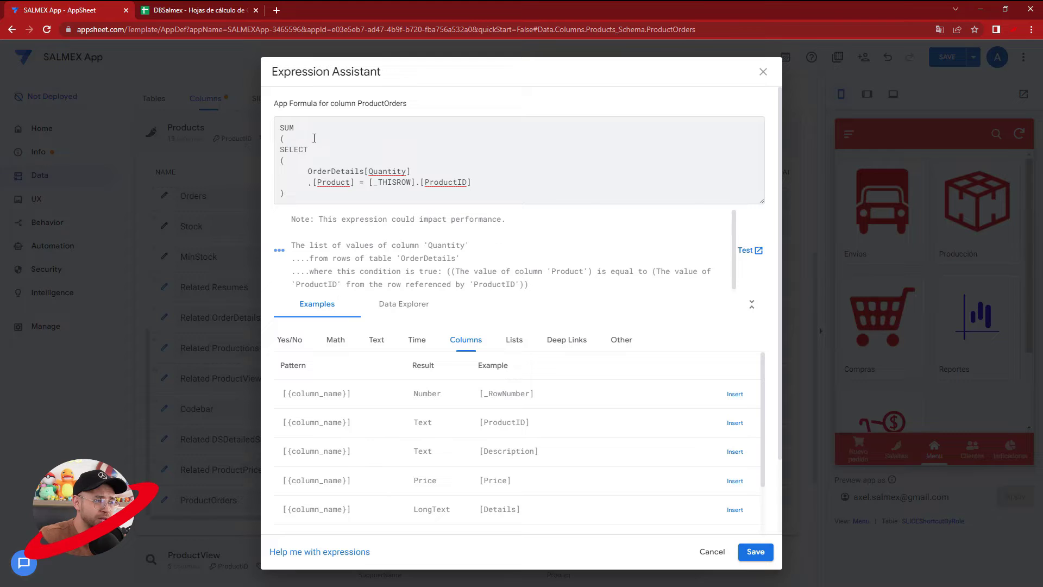
pyautogui.click(289, 197)
pyautogui.press('Return')
pyautogui.write('=')
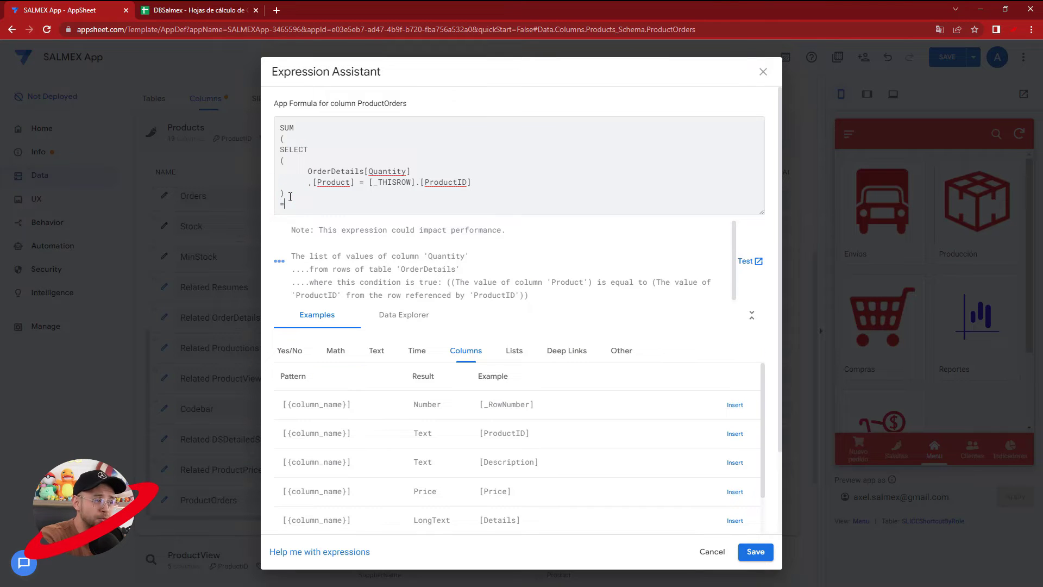
pyautogui.click(279, 130)
pyautogui.click(278, 148)
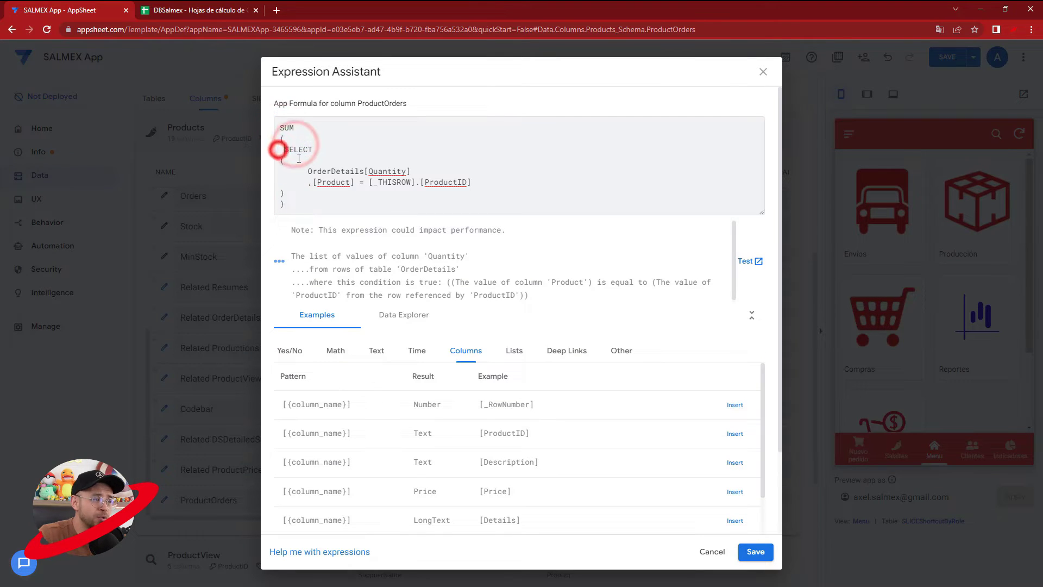
pyautogui.click(279, 161)
pyautogui.click(278, 191)
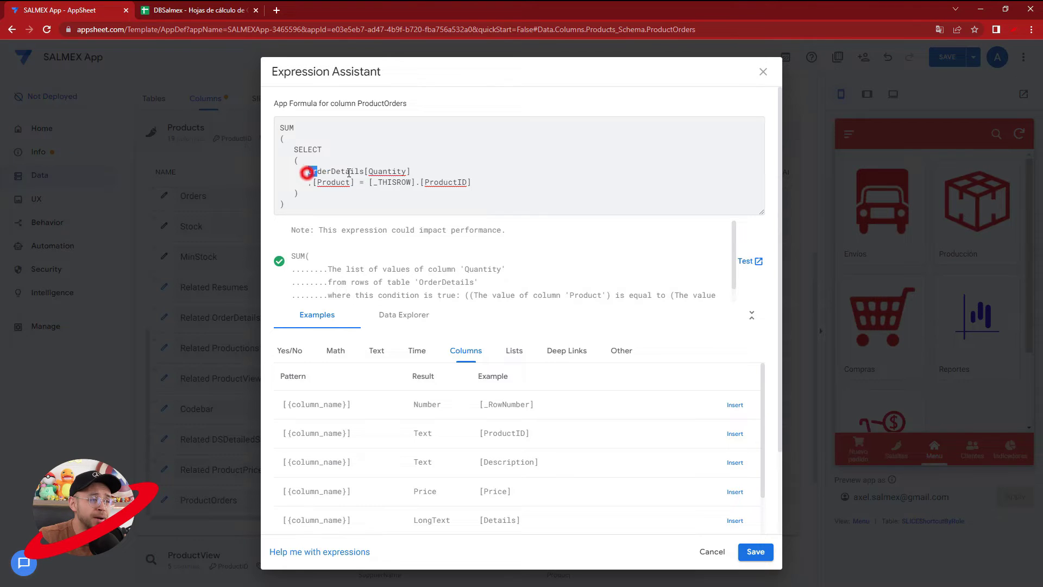
# Go over the parts of the SUM(SELECT(OrderDetails[Quantity], …)) formula and save it.
pyautogui.moveTo(349, 173); pyautogui.dragTo(413, 171)
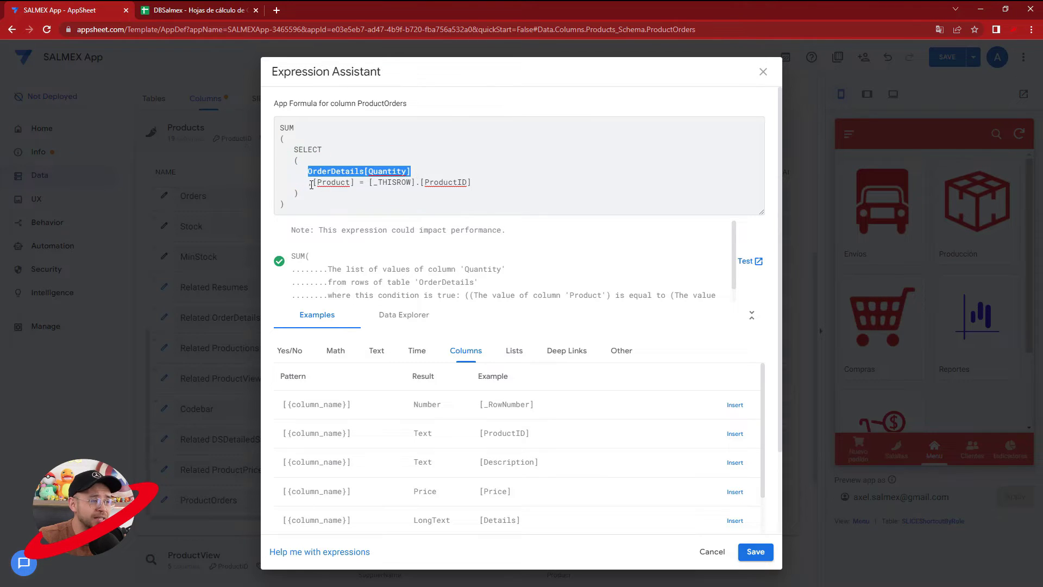
pyautogui.moveTo(311, 186)
pyautogui.mouseDown()
pyautogui.moveTo(307, 172)
pyautogui.moveTo(314, 192)
pyautogui.mouseUp()
pyautogui.click(373, 182)
pyautogui.click(297, 150)
pyautogui.click(389, 174)
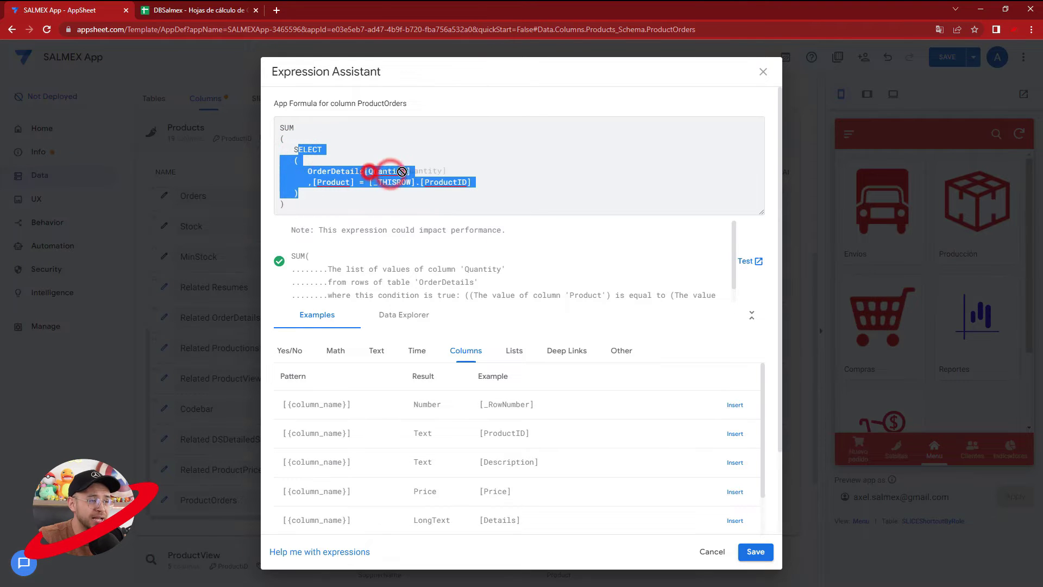
pyautogui.click(283, 128)
pyautogui.moveTo(290, 131); pyautogui.dragTo(346, 206)
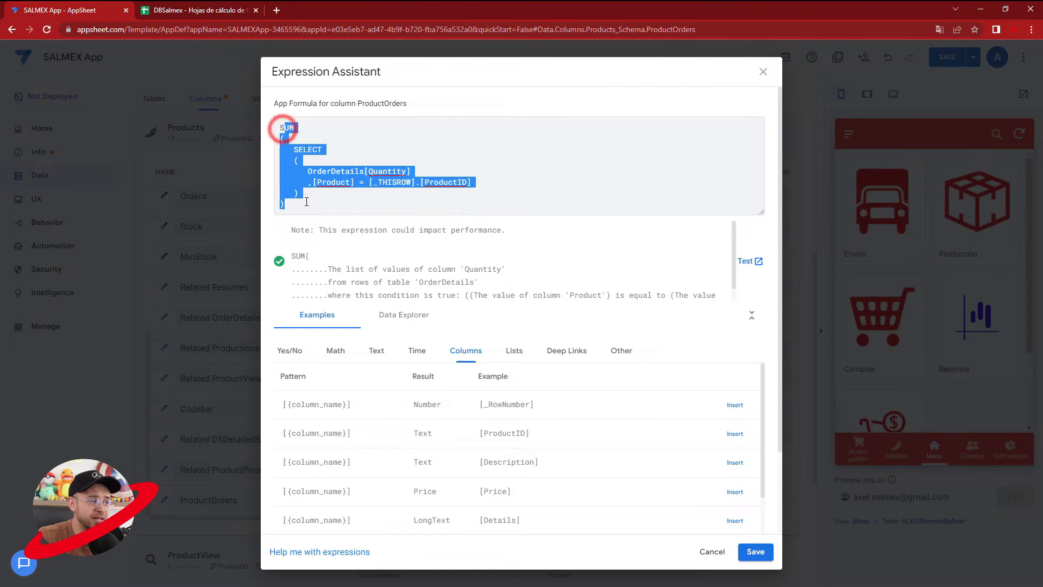
pyautogui.click(346, 206)
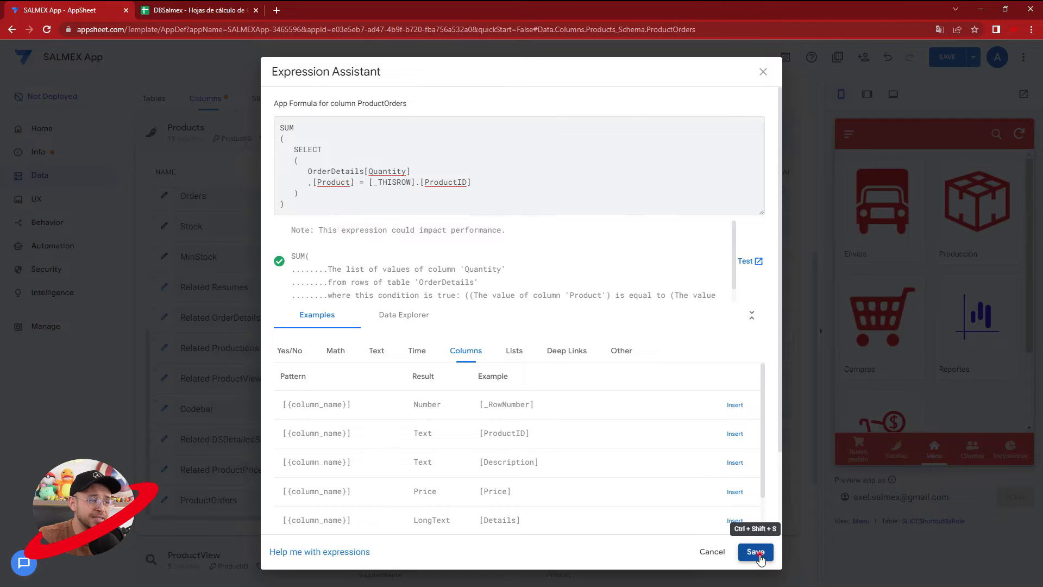
pyautogui.click(758, 554)
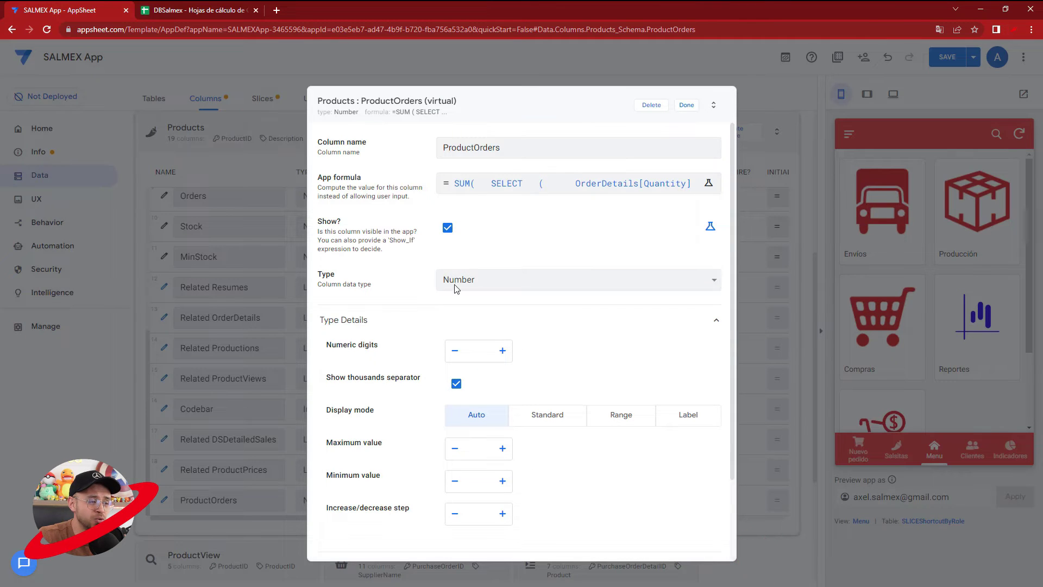
# Close the ProductOrders column settings and save the app.
pyautogui.moveTo(328, 285); pyautogui.dragTo(357, 285)
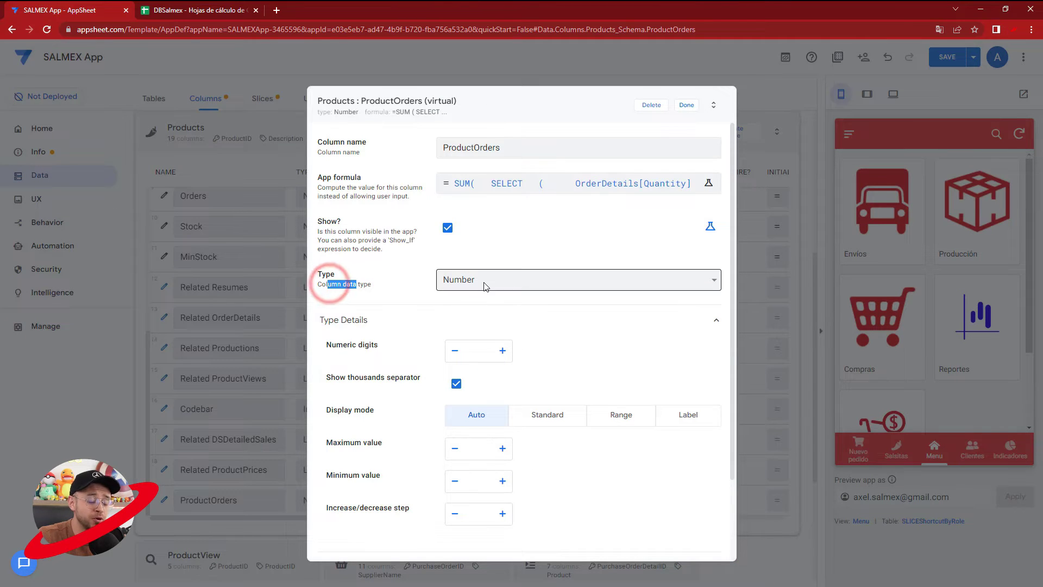
pyautogui.click(688, 106)
pyautogui.click(947, 56)
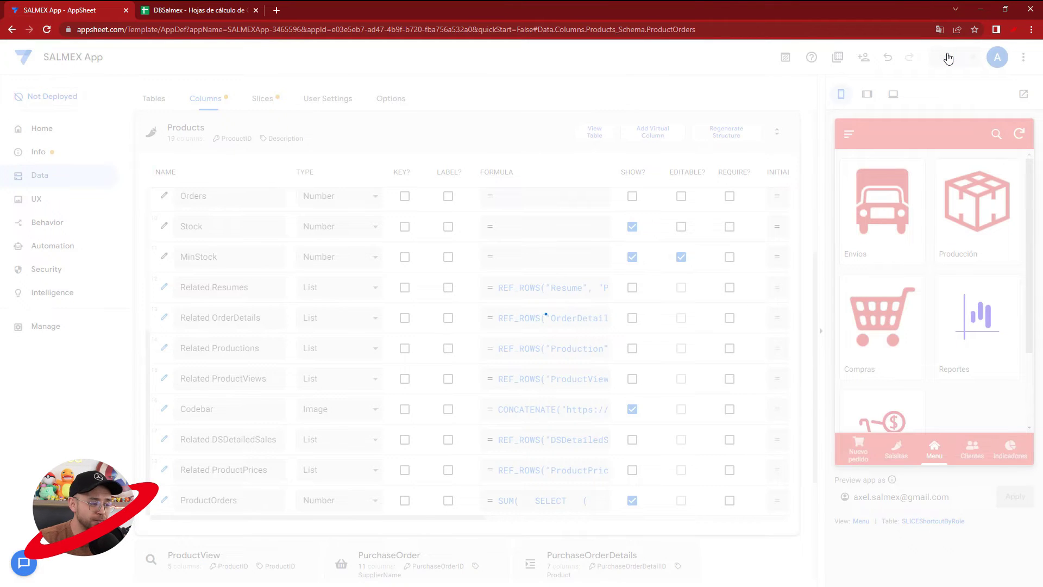
# Confirm SALSA TAMPICO 250 G shows 121 ProductOrders in the preview, then select the formula.
pyautogui.doubleClick(248, 499)
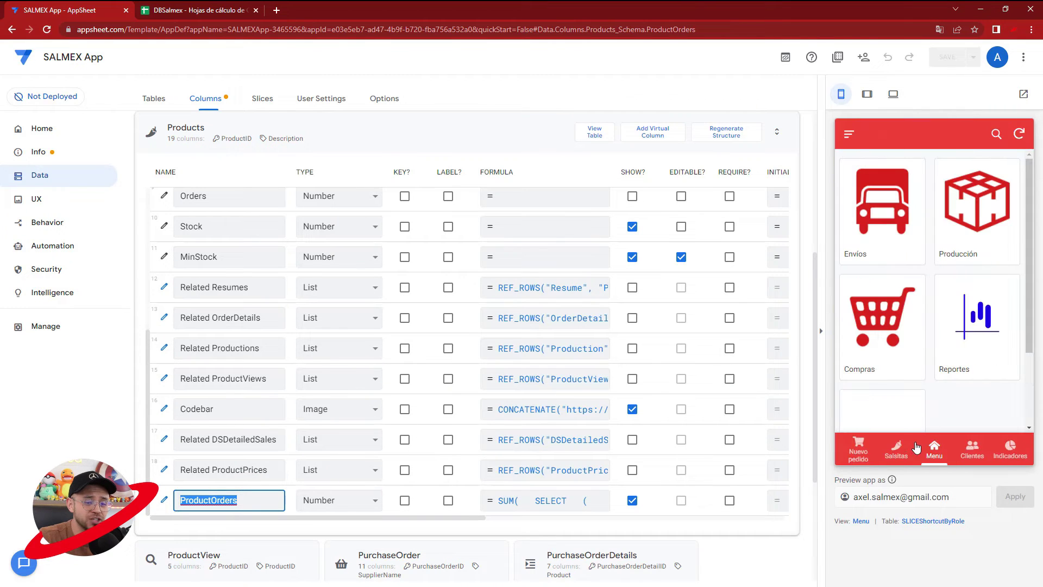
pyautogui.scroll(-2, 923, 446)
pyautogui.click(896, 458)
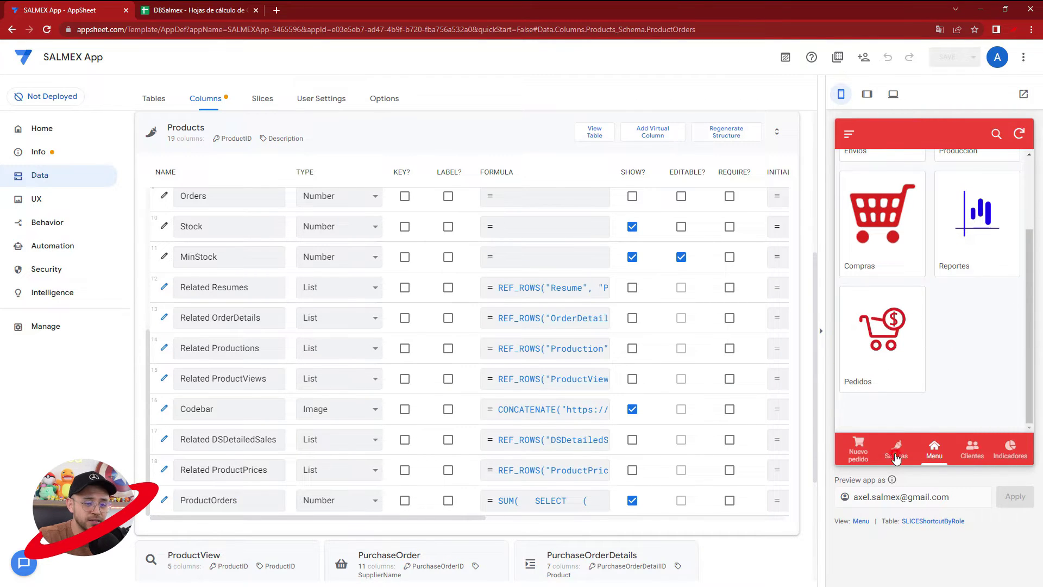
pyautogui.click(908, 181)
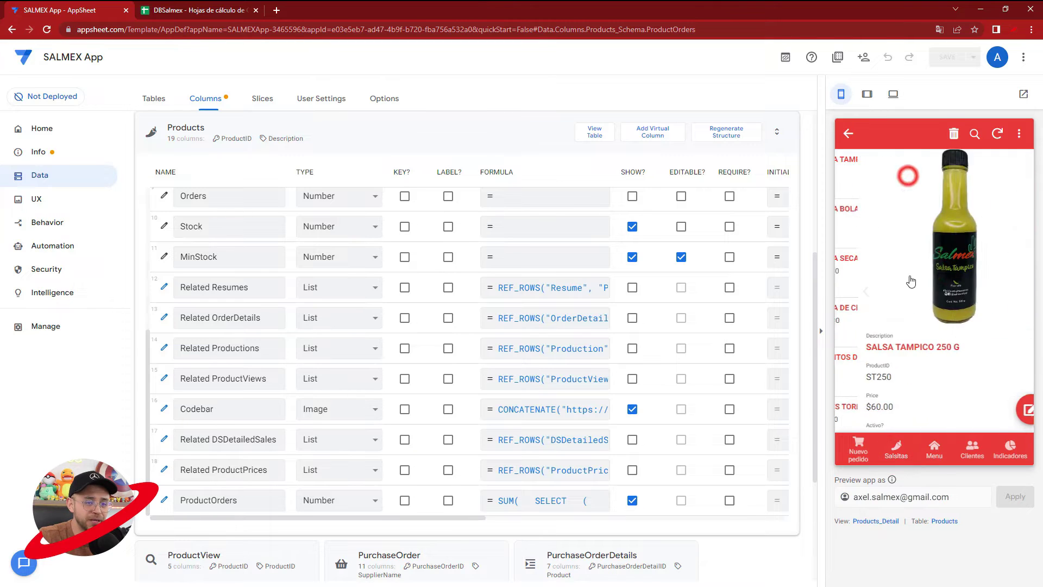
pyautogui.scroll(-5, 910, 326)
pyautogui.click(845, 383)
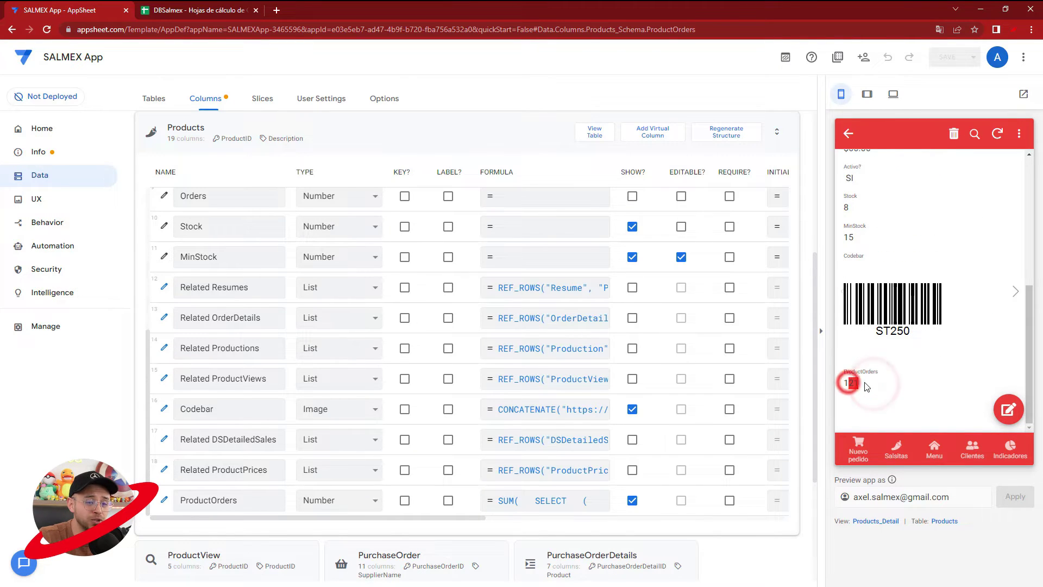
pyautogui.click(513, 498)
pyautogui.moveTo(304, 205); pyautogui.dragTo(263, 125)
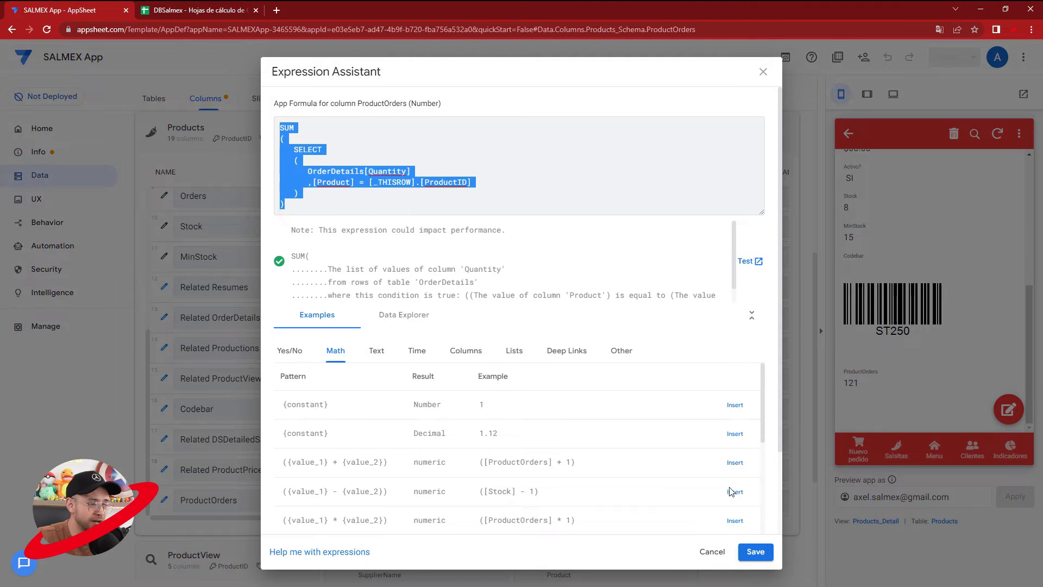
# Create a ProductProductions virtual column holding a pasted copy of the ProductOrders formula.
pyautogui.click(755, 551)
pyautogui.click(637, 139)
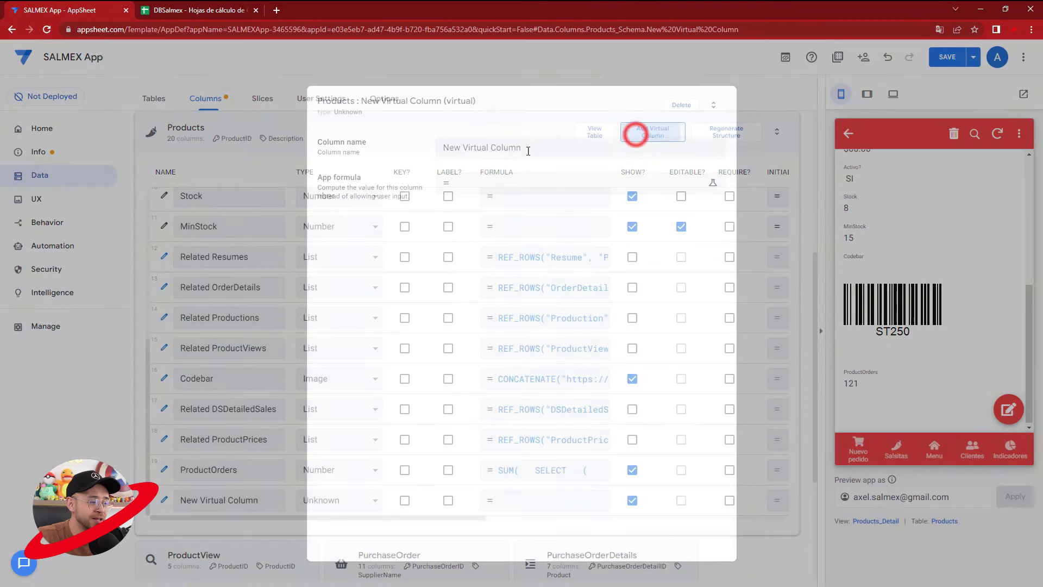
pyautogui.tripleClick(536, 146)
pyautogui.write('ProductProductions')
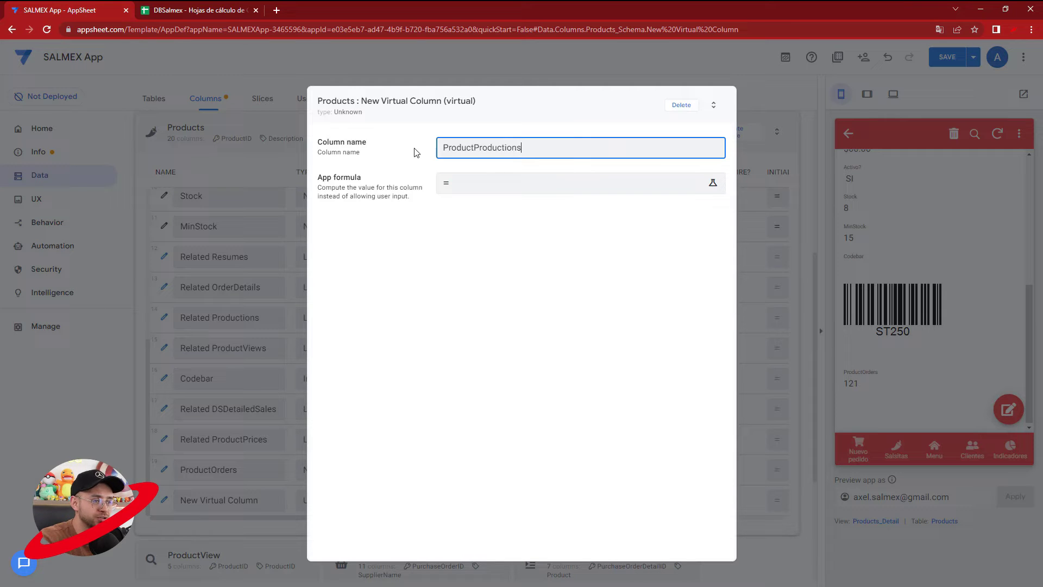
pyautogui.click(477, 180)
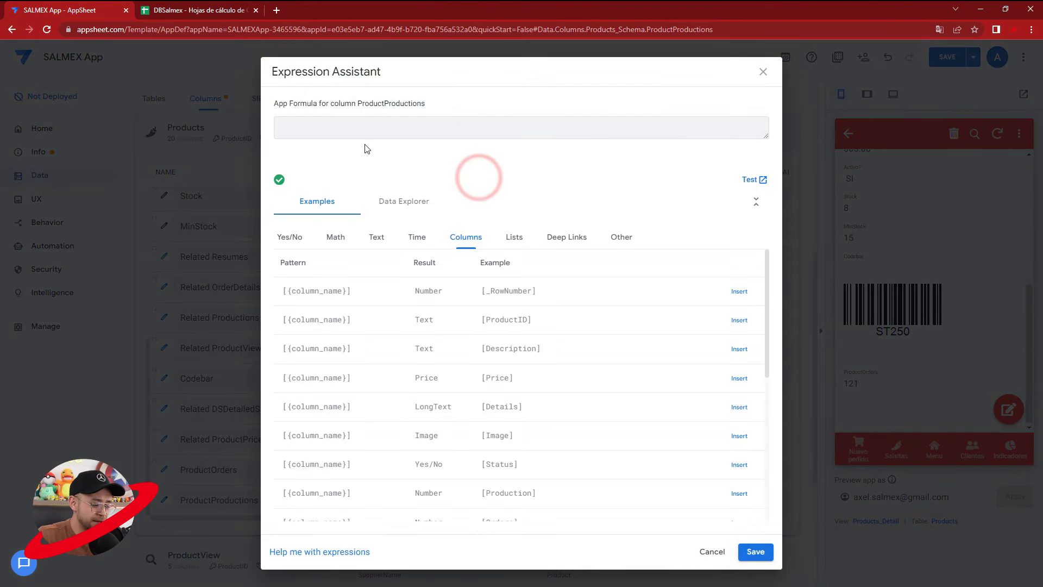
pyautogui.hotkey('ctrl', 'v')
pyautogui.doubleClick(340, 171)
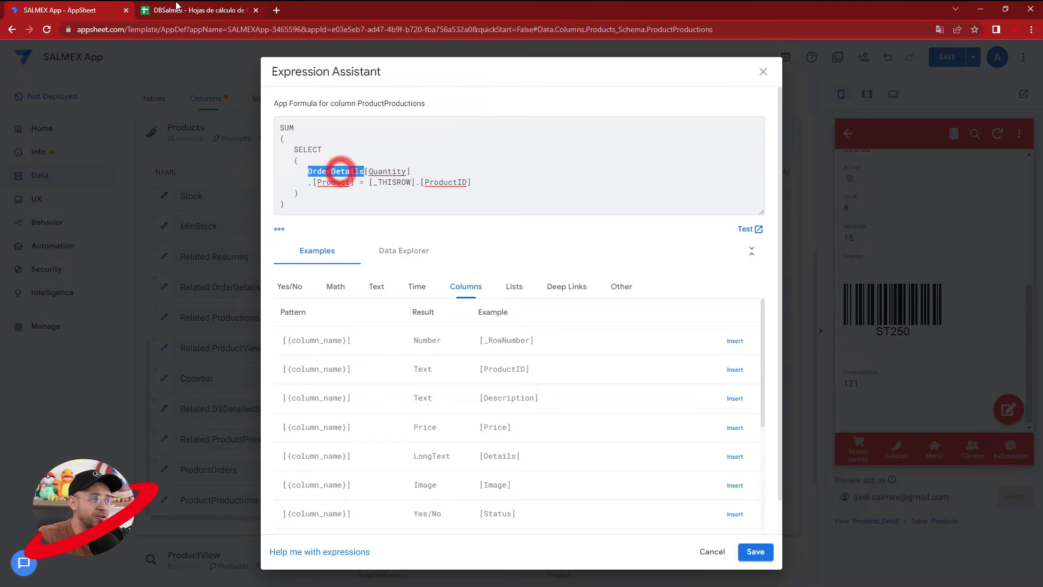
pyautogui.click(177, 6)
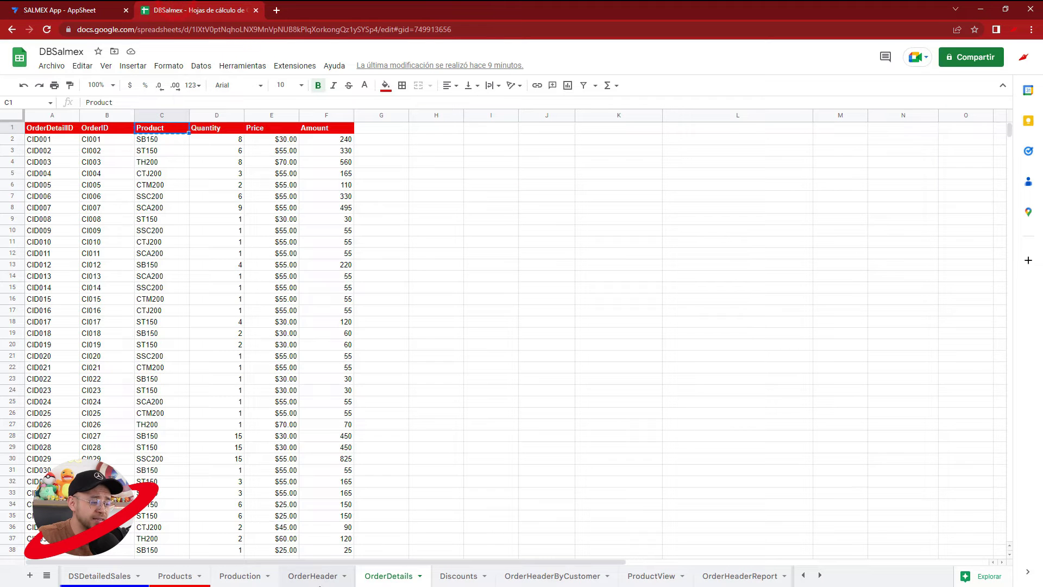
# Make the ProductProductions formula sum Production[Quantity], checking the Production sheet's Quantity and ProductID headers.
pyautogui.click(234, 577)
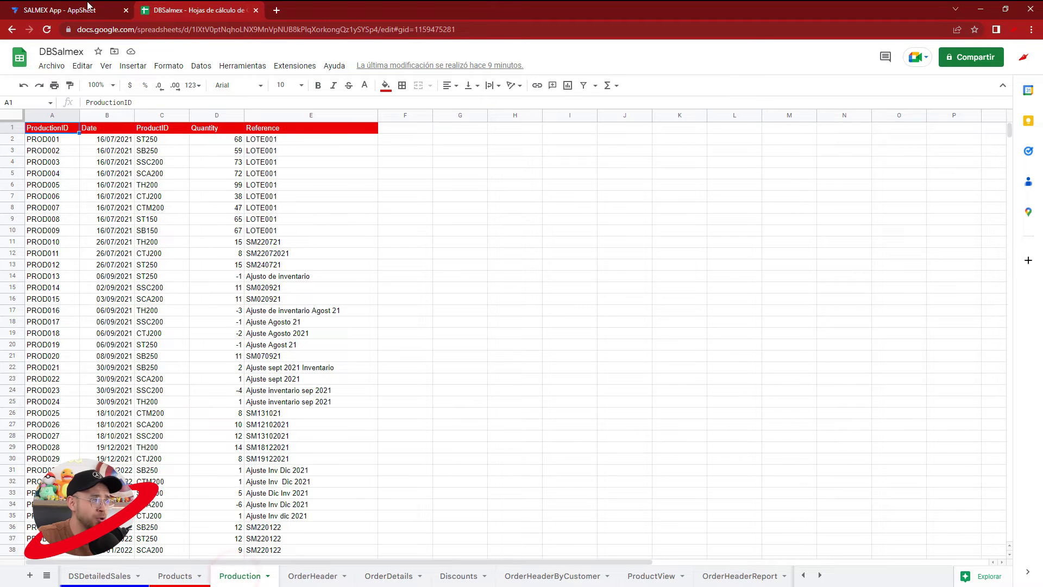
pyautogui.click(87, 8)
pyautogui.write('Production[Quantity')
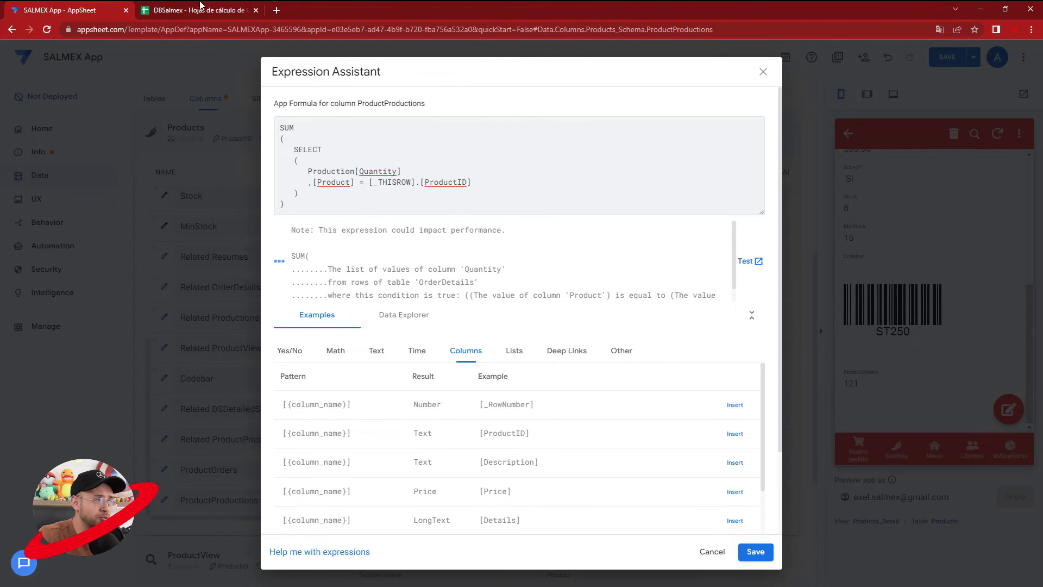
pyautogui.click(200, 8)
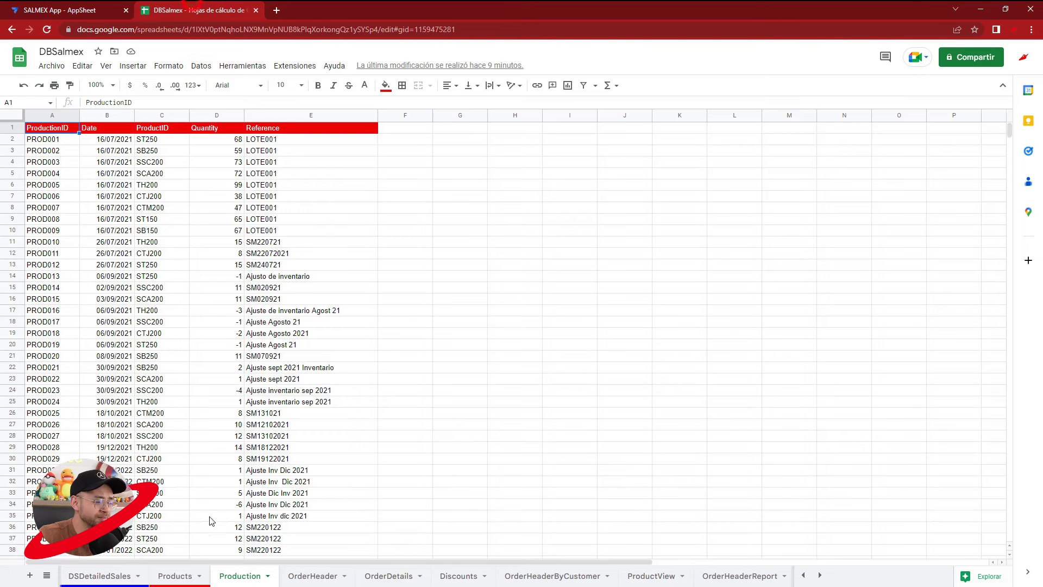
pyautogui.click(205, 128)
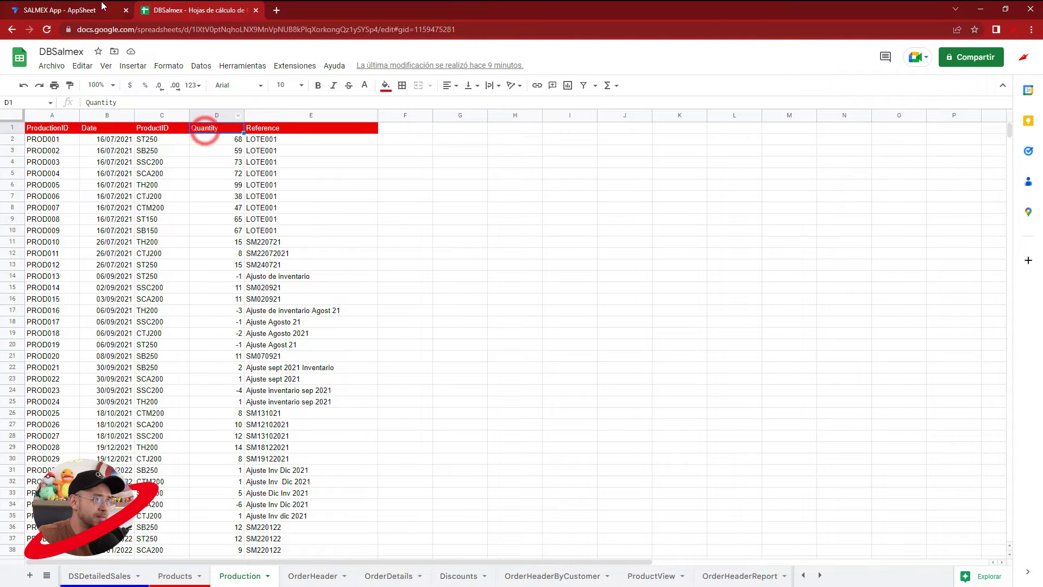
pyautogui.hotkey('ctrl', 'Tab')
pyautogui.click(381, 170)
pyautogui.doubleClick(381, 170)
pyautogui.hotkey('ctrl', 'Tab')
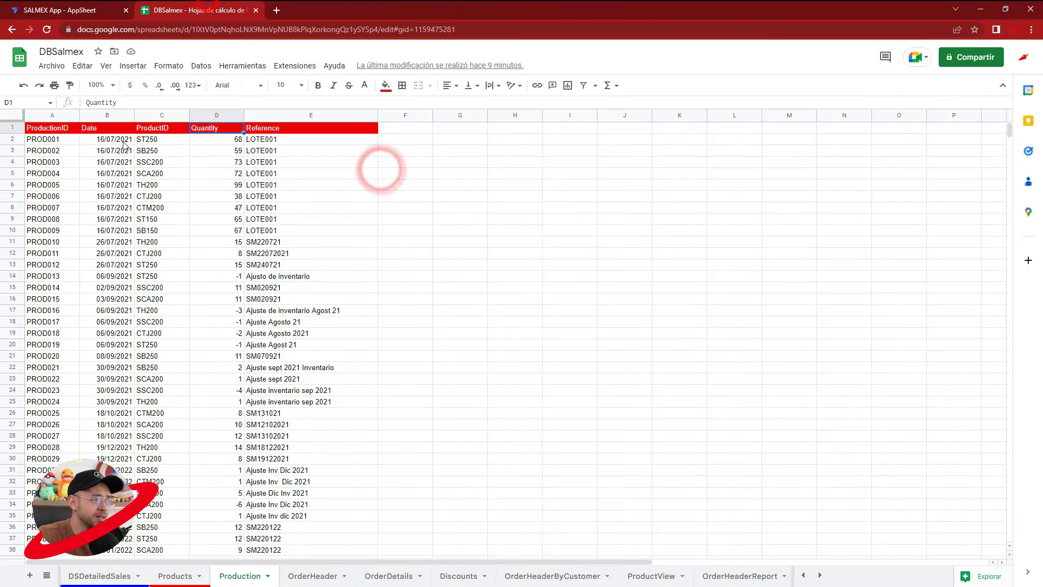
pyautogui.click(155, 130)
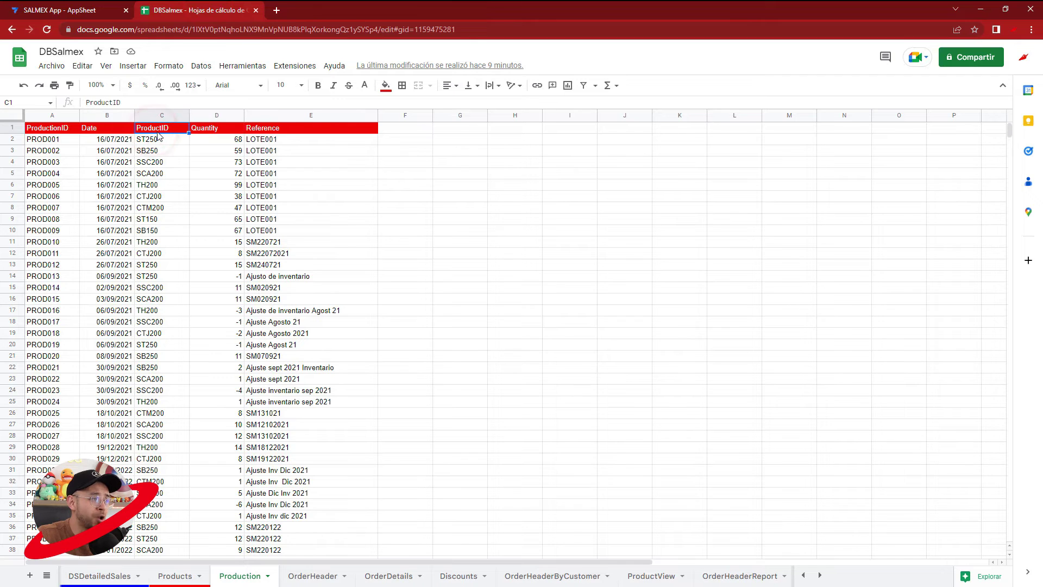
pyautogui.click(85, 9)
# Change [Product] to [ProductID] in the ProductProductions formula and save the app.
pyautogui.click(352, 182)
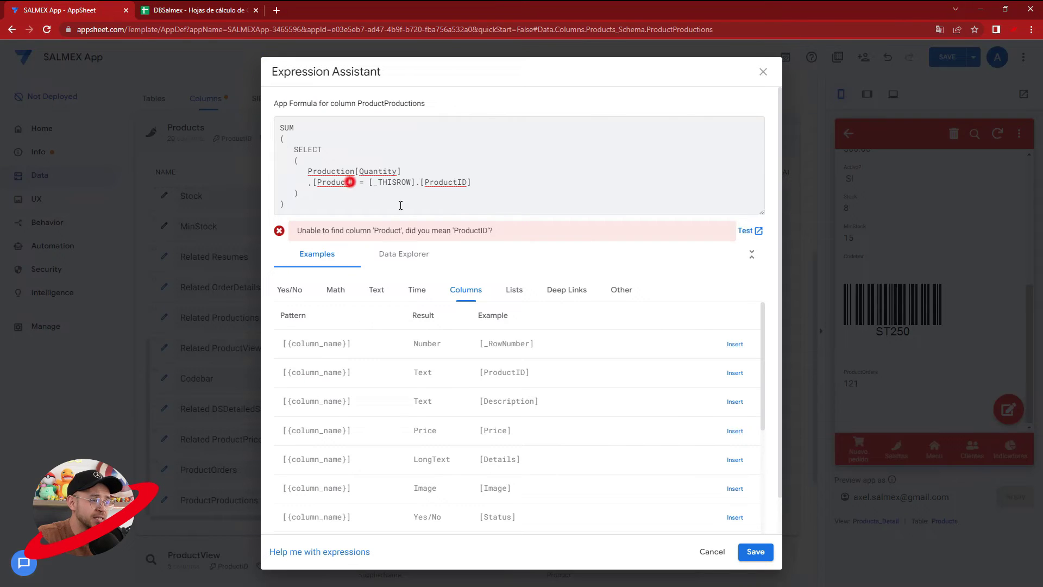
pyautogui.write('ID')
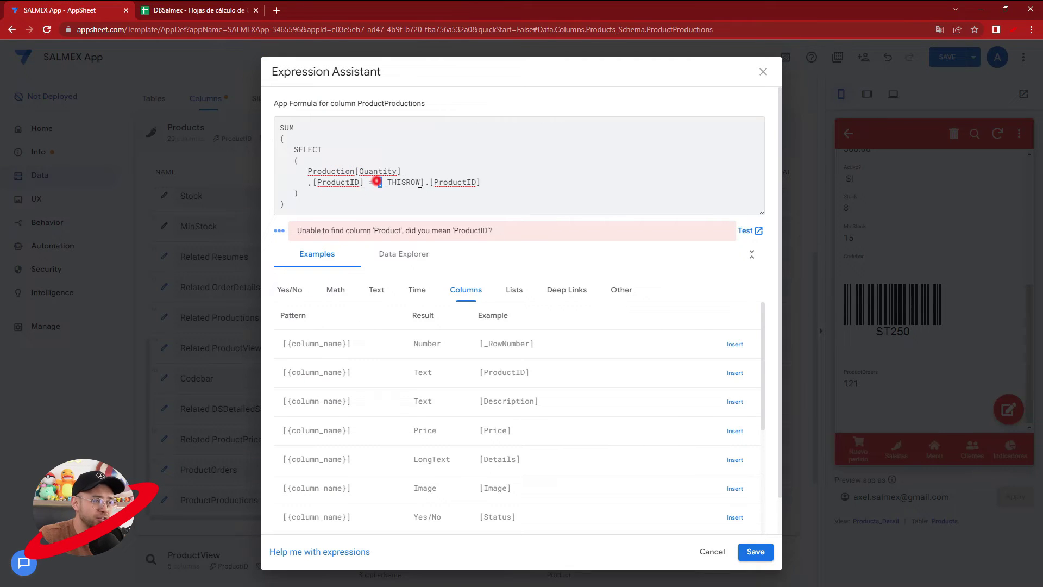
pyautogui.moveTo(420, 183); pyautogui.dragTo(488, 181)
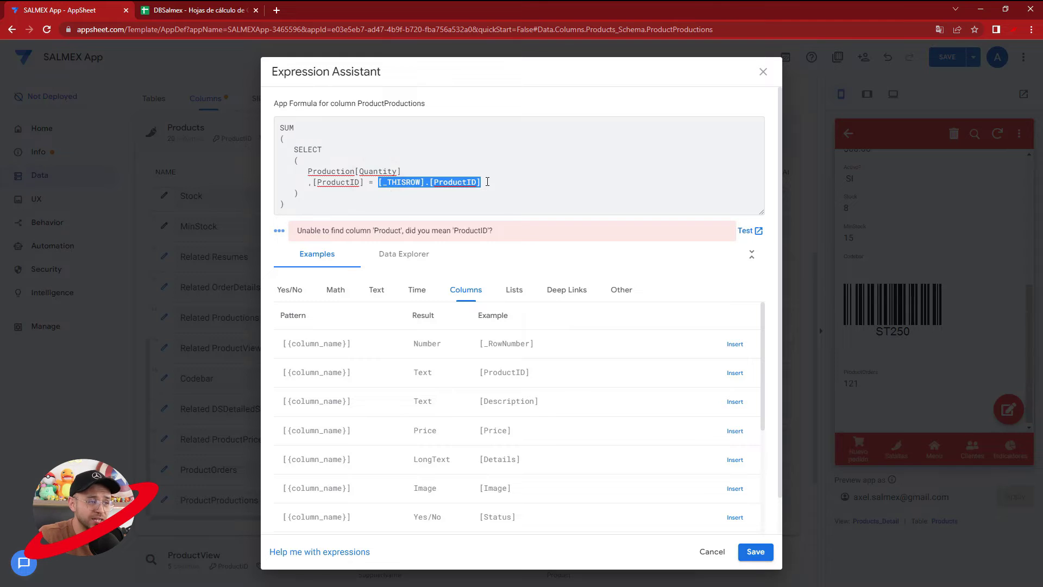
pyautogui.click(488, 181)
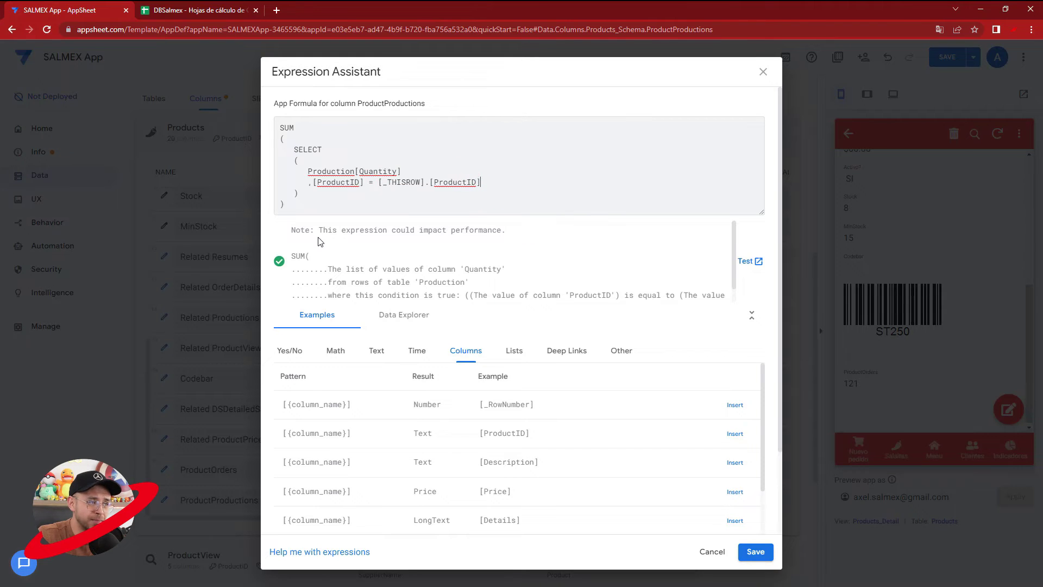
pyautogui.tripleClick(326, 200)
pyautogui.click(321, 200)
pyautogui.click(351, 160)
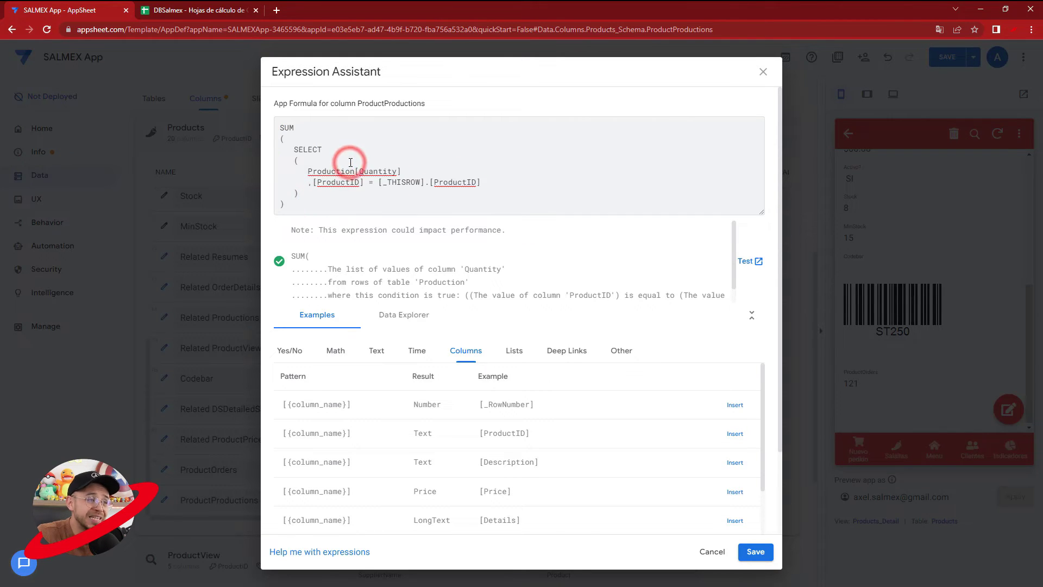
pyautogui.click(755, 552)
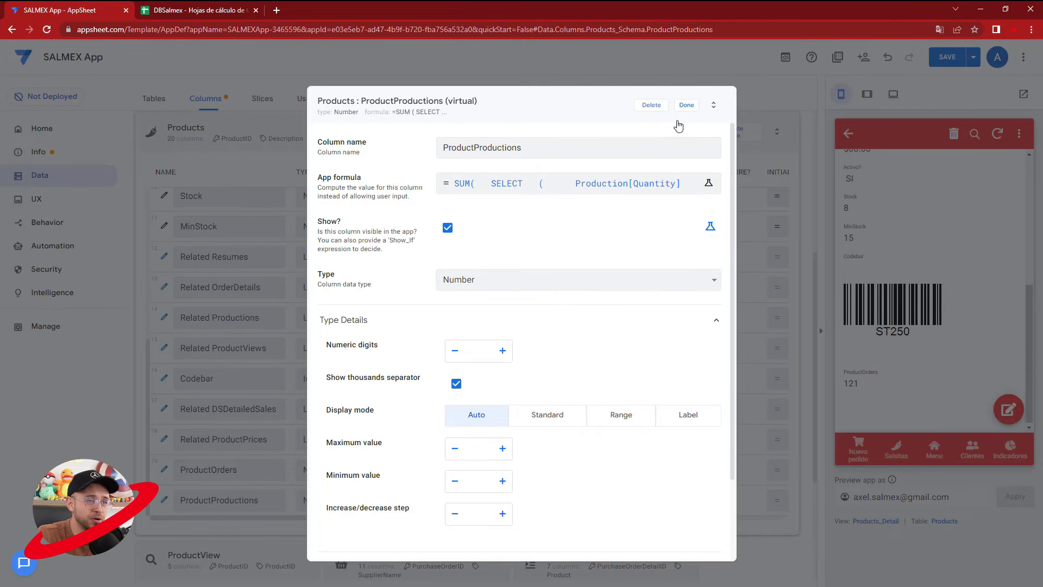
pyautogui.click(687, 106)
pyautogui.click(947, 57)
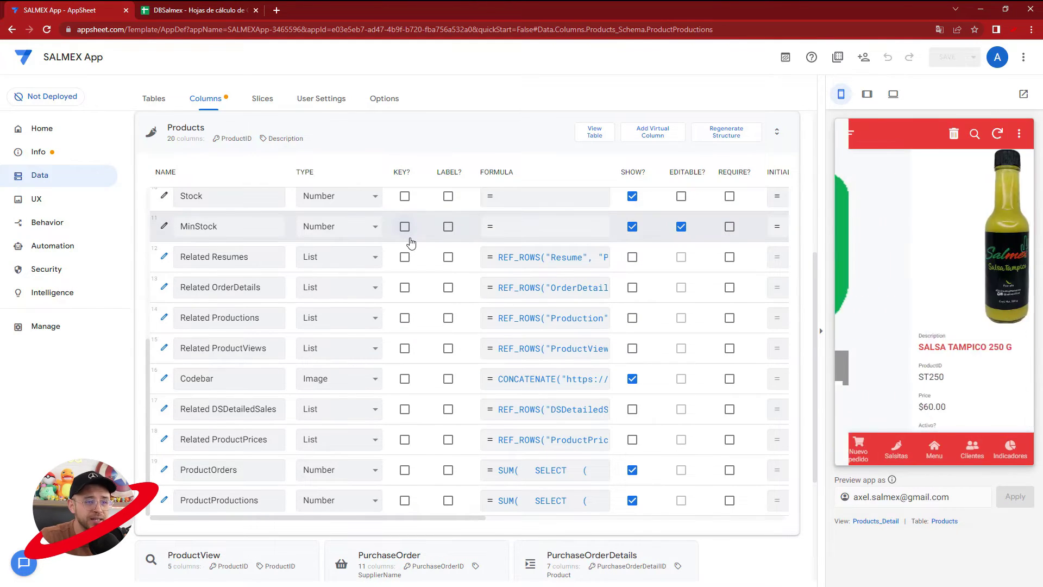
# Confirm the SALSA TAMPICO preview shows ProductProductions 129 beside ProductOrders 121.
pyautogui.scroll(-5, 877, 329)
pyautogui.click(846, 353)
pyautogui.click(845, 382)
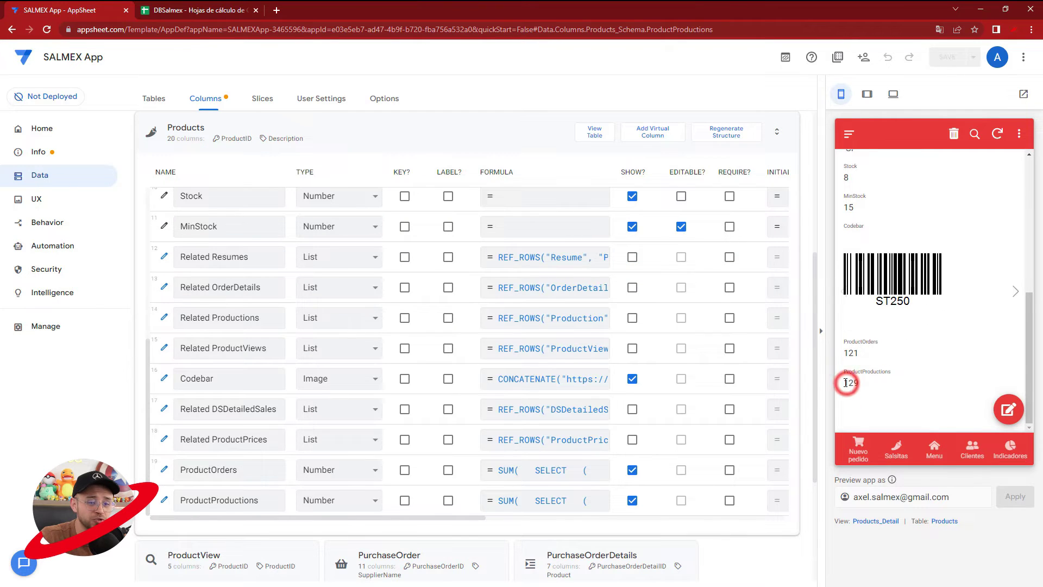
pyautogui.moveTo(847, 352); pyautogui.dragTo(865, 359)
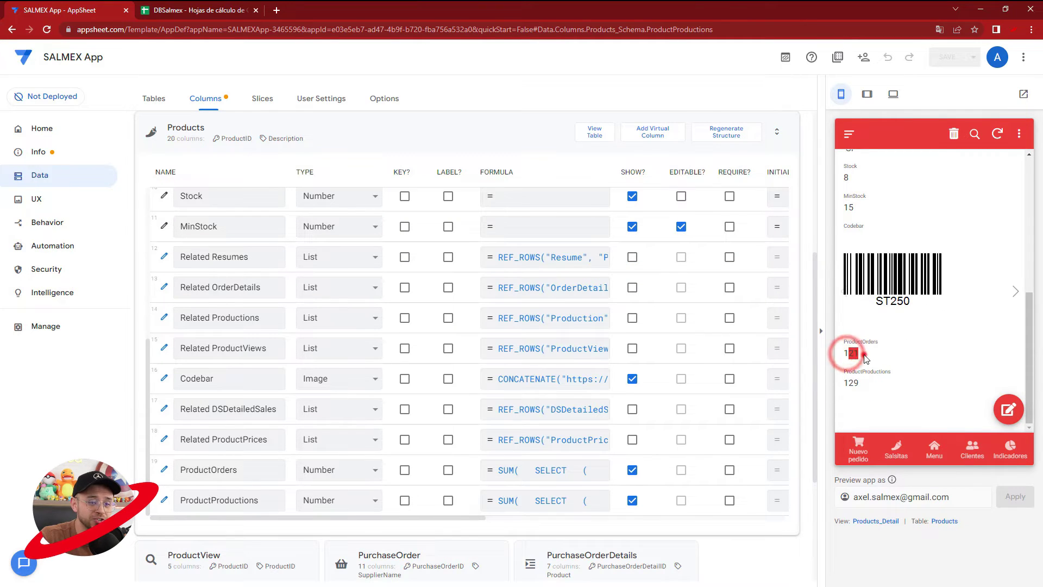
pyautogui.click(527, 470)
pyautogui.click(765, 74)
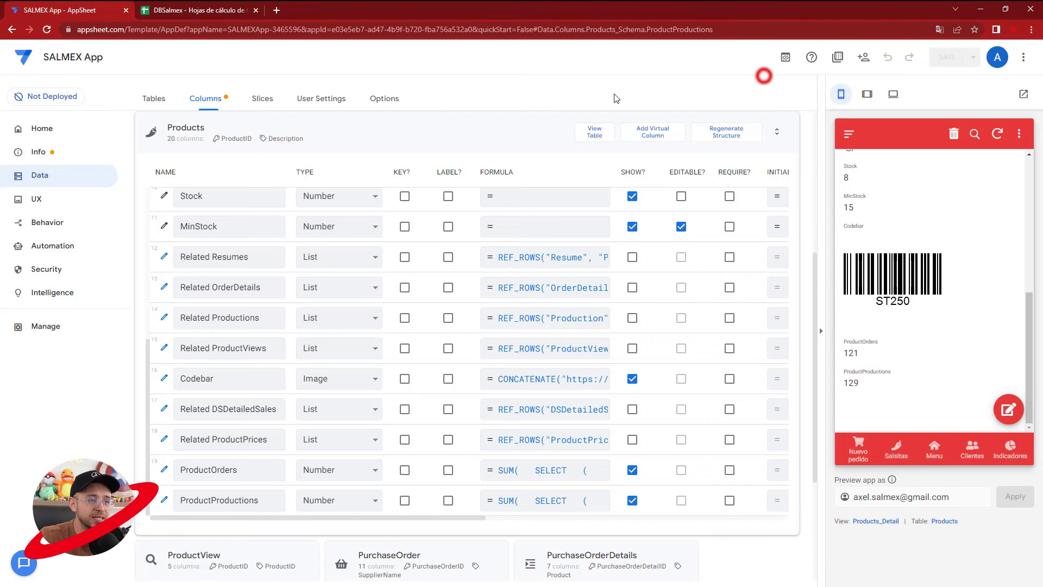
pyautogui.click(652, 132)
# Name the new virtual column ProductStockAvailable and give it the OrderDetails quantity SUM(SELECT()) formula.
pyautogui.moveTo(555, 142); pyautogui.dragTo(435, 143)
pyautogui.write('StockAvailable')
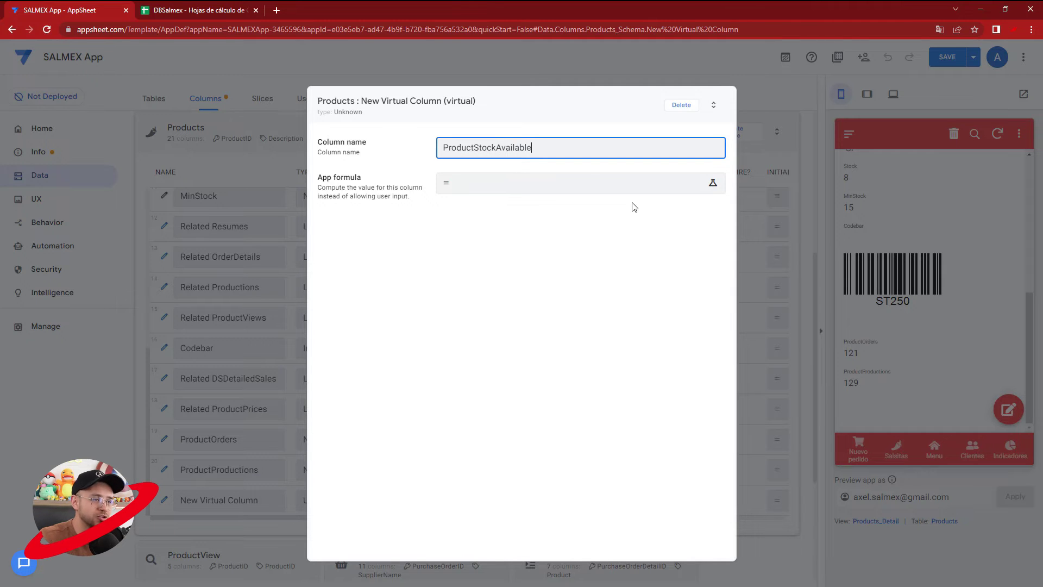
pyautogui.click(466, 188)
pyautogui.write('SUM (    SELECT    (       OrderDetails[Quantity]       ,[Product] = [_THISROW].[ProductID]    ) )')
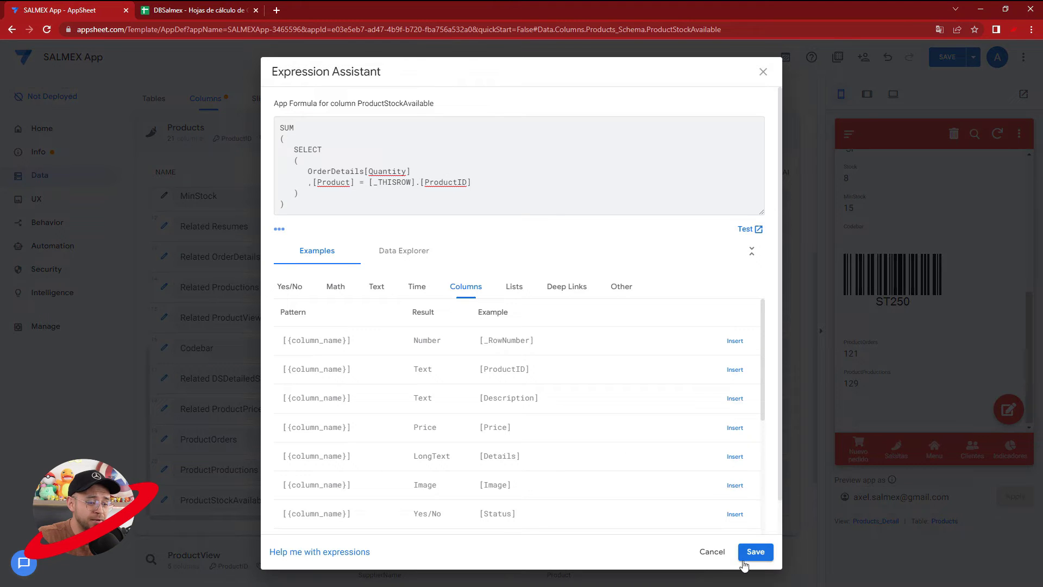
pyautogui.hotkey('ctrl', 'a')
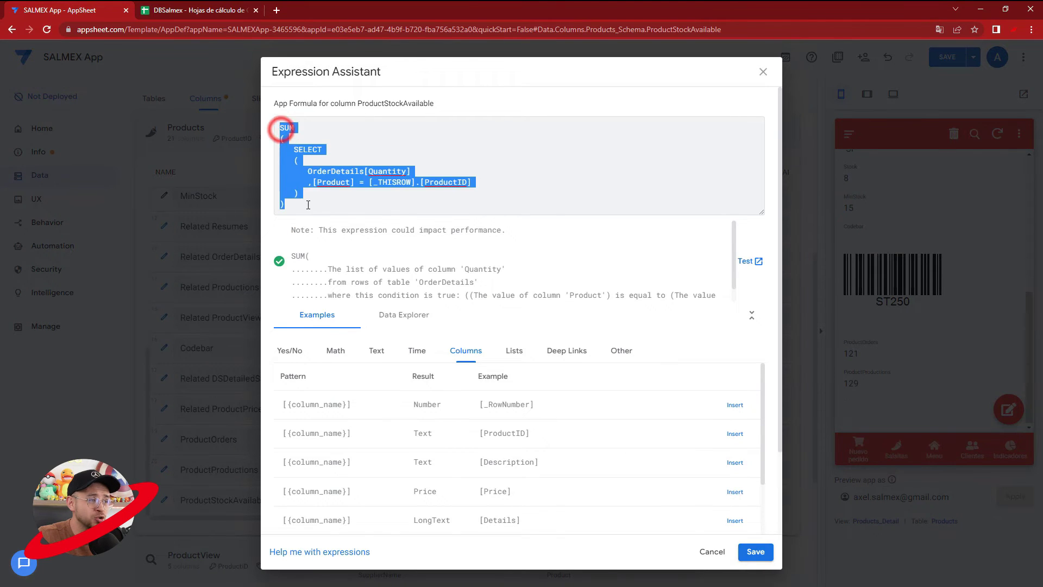
pyautogui.click(307, 204)
pyautogui.click(754, 551)
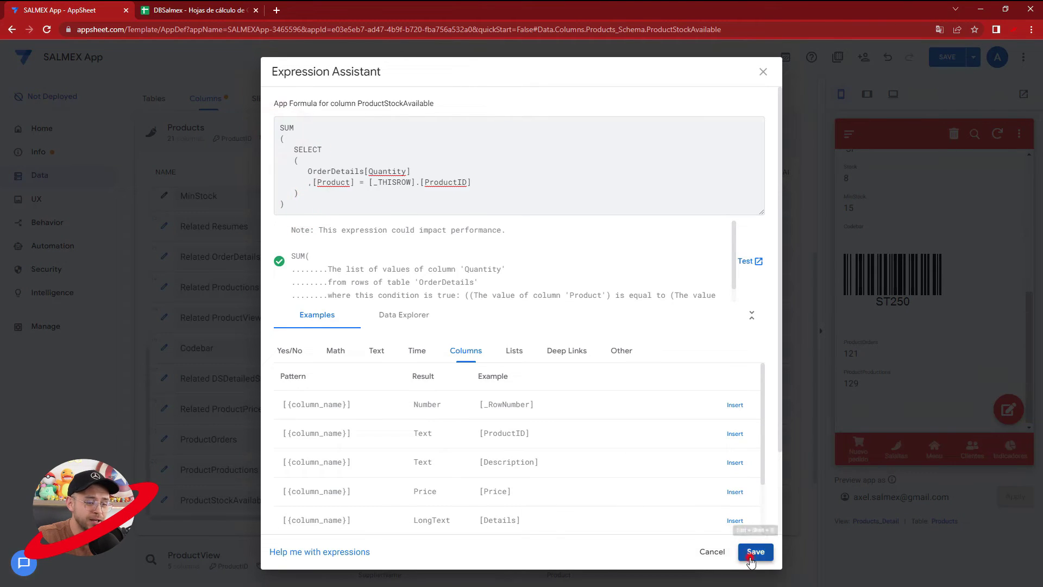
pyautogui.click(680, 106)
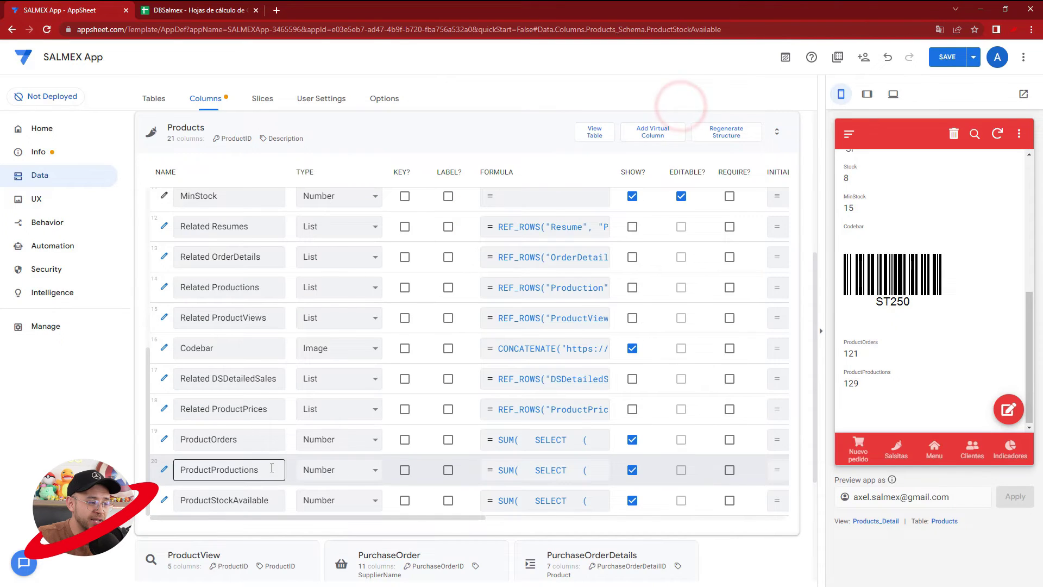
# Copy the Production quantity sum from ProductProductions and paste it above the order sum.
pyautogui.click(508, 469)
pyautogui.hotkey('ctrl', 'a')
pyautogui.hotkey('ctrl', 'c')
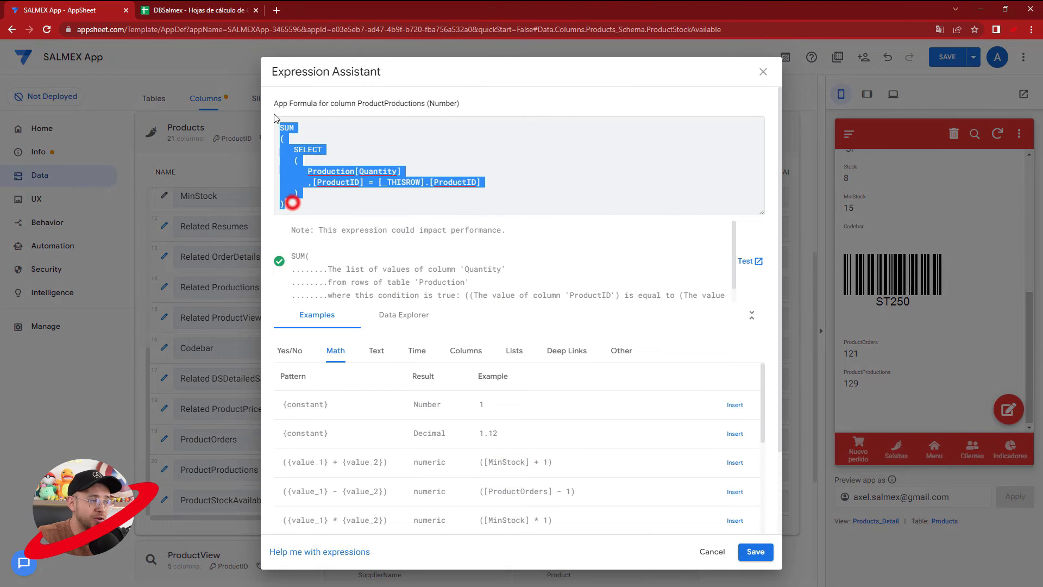
pyautogui.click(751, 555)
pyautogui.click(526, 499)
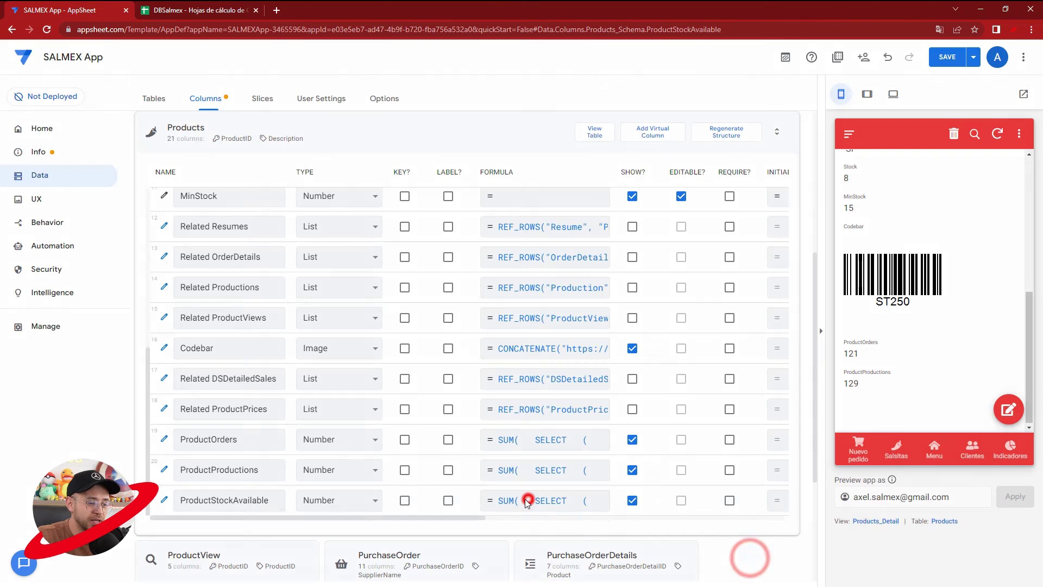
pyautogui.moveTo(296, 205); pyautogui.dragTo(265, 133)
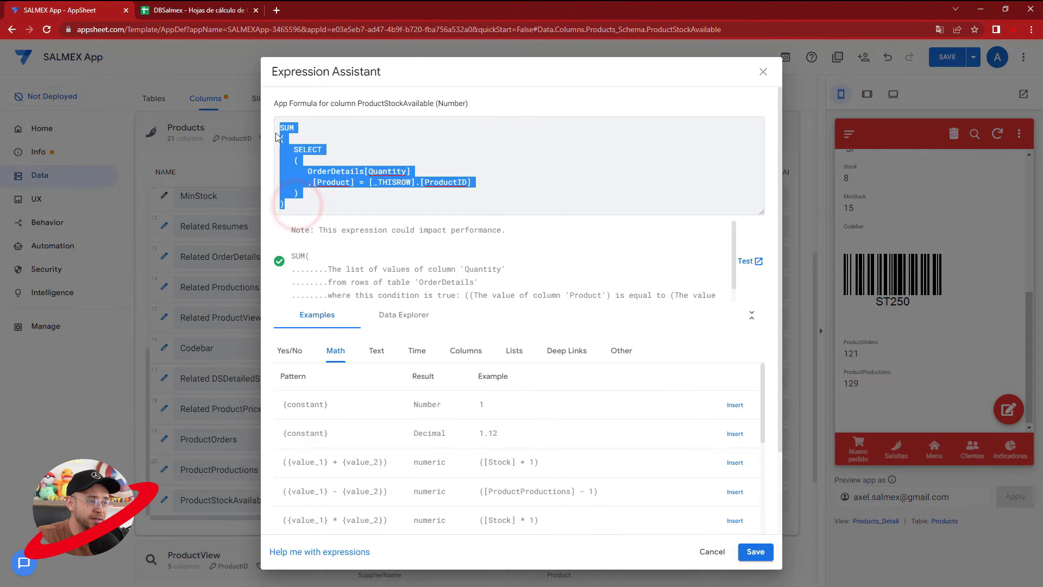
pyautogui.click(355, 135)
pyautogui.click(278, 126)
pyautogui.write('+')
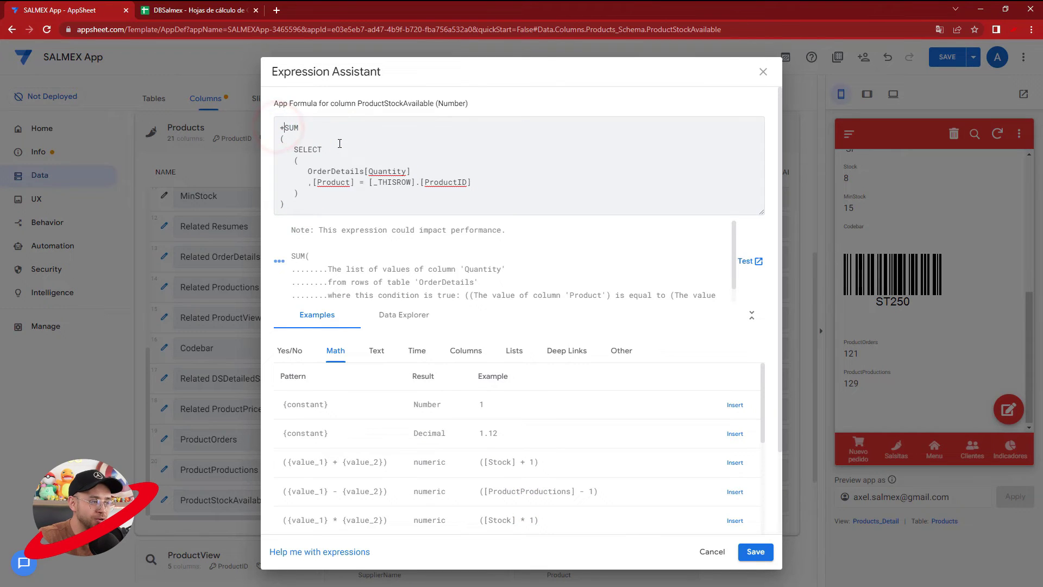
pyautogui.press('Return')
pyautogui.press('Return')
pyautogui.press('Return')
pyautogui.hotkey('ctrl', 'v')
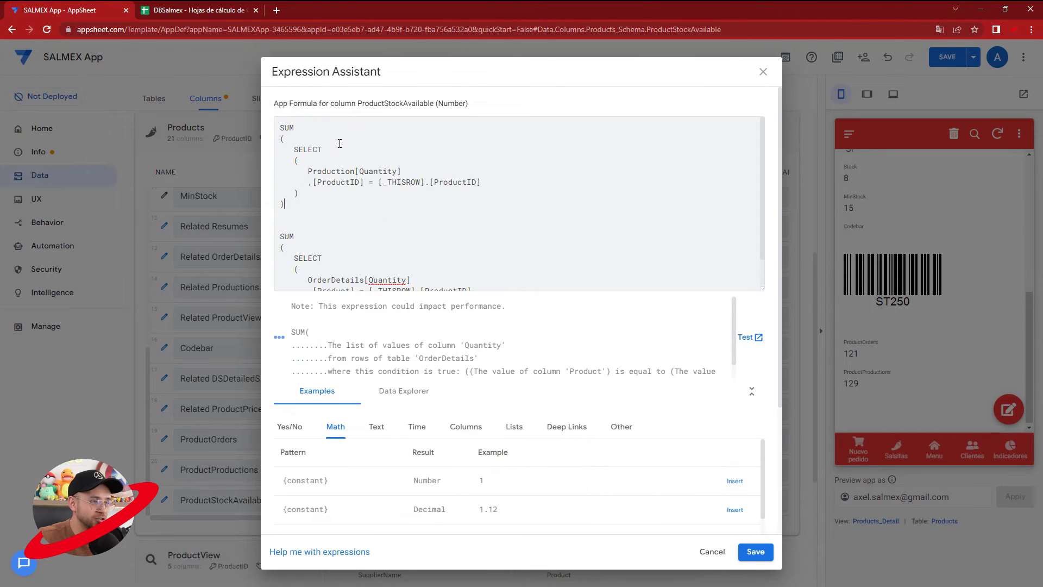
# Join the production and order sums with '-' and save the ProductStockAvailable formula.
pyautogui.write('-')
pyautogui.press('Delete')
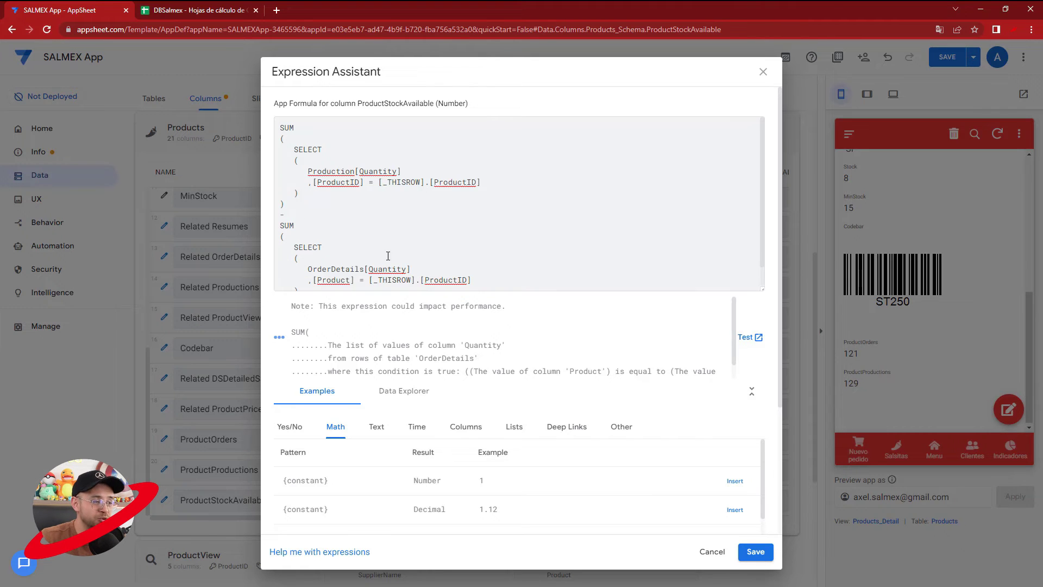
pyautogui.moveTo(763, 290); pyautogui.dragTo(763, 317)
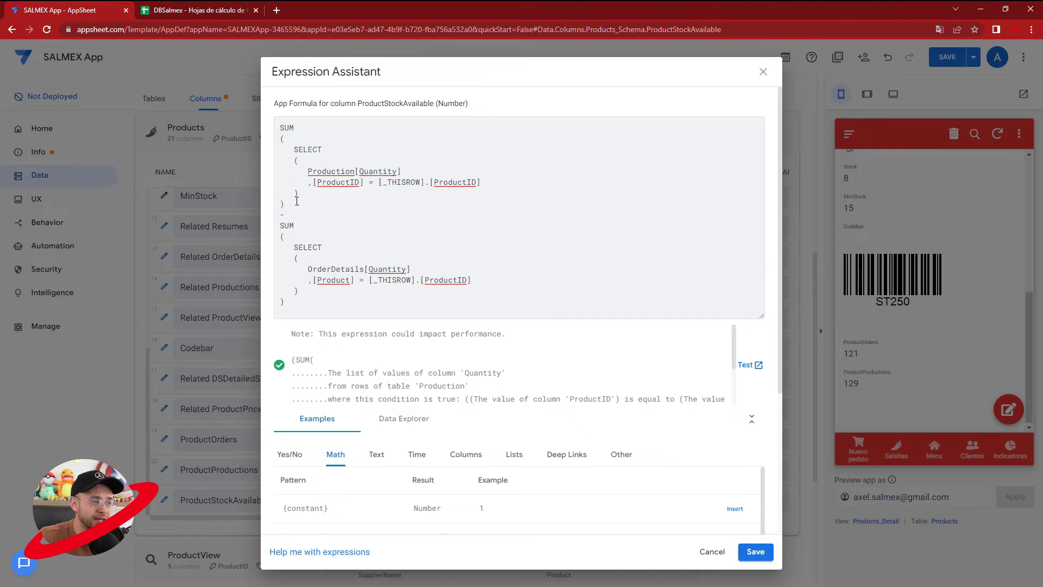
pyautogui.moveTo(284, 204); pyautogui.dragTo(270, 128)
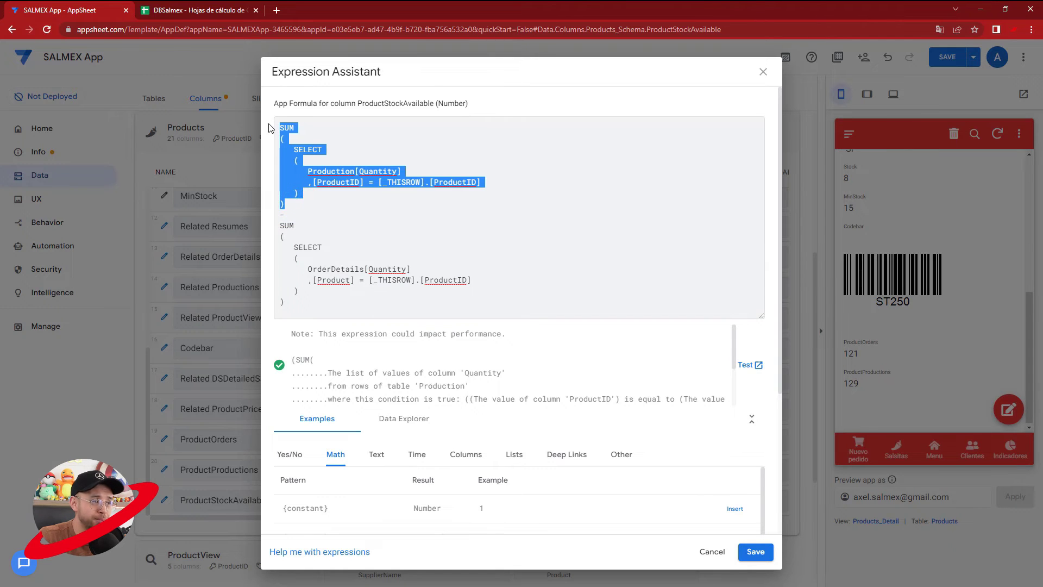
pyautogui.moveTo(296, 305); pyautogui.dragTo(267, 230)
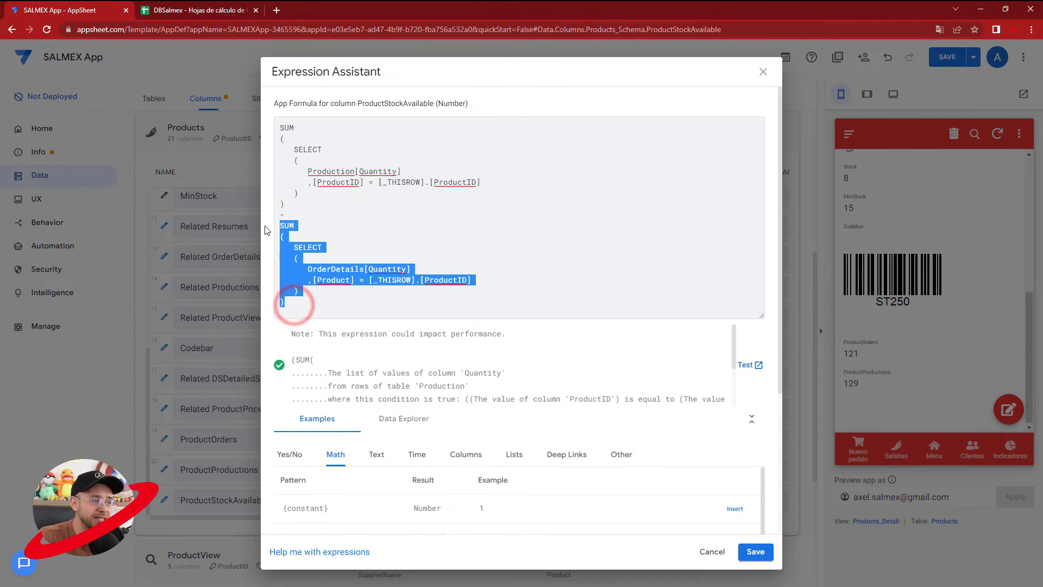
pyautogui.click(755, 553)
# Save the app and confirm the preview shows ProductStockAvailable as 8.
pyautogui.click(940, 64)
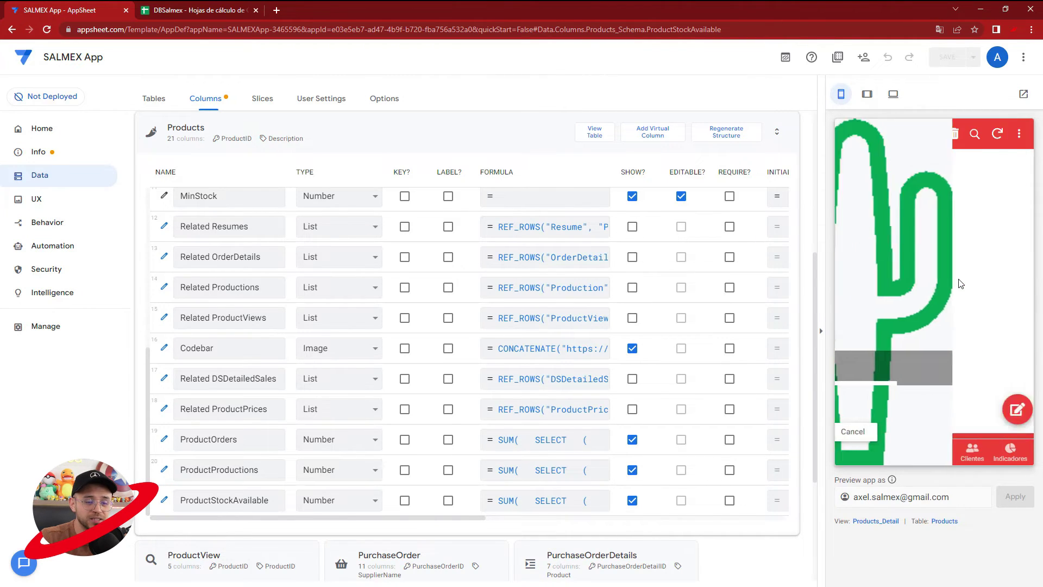
pyautogui.scroll(-5, 945, 311)
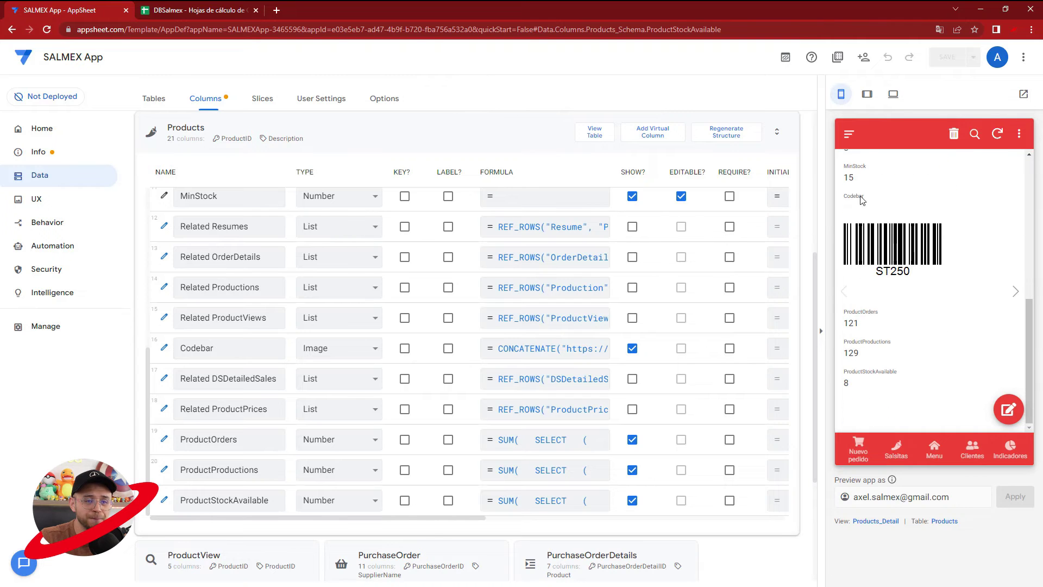
pyautogui.scroll(2, 862, 201)
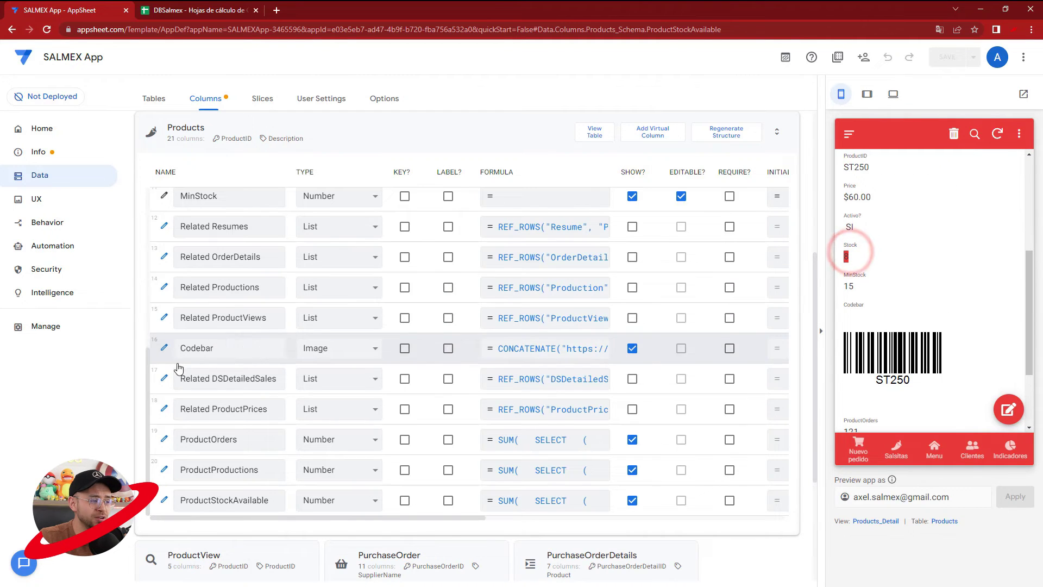
pyautogui.scroll(1, 223, 335)
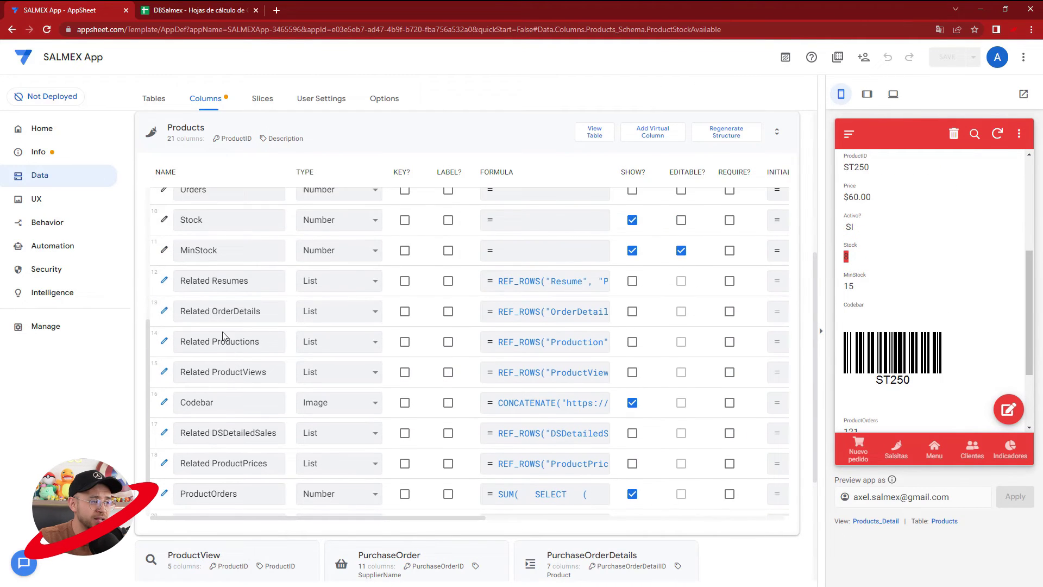
# Compare the Stock column's Auto Compute spreadsheet formula RC[-2]-RC[-1] with cell I2 of the Products sheet.
pyautogui.click(164, 220)
pyautogui.scroll(-2, 348, 452)
pyautogui.click(348, 446)
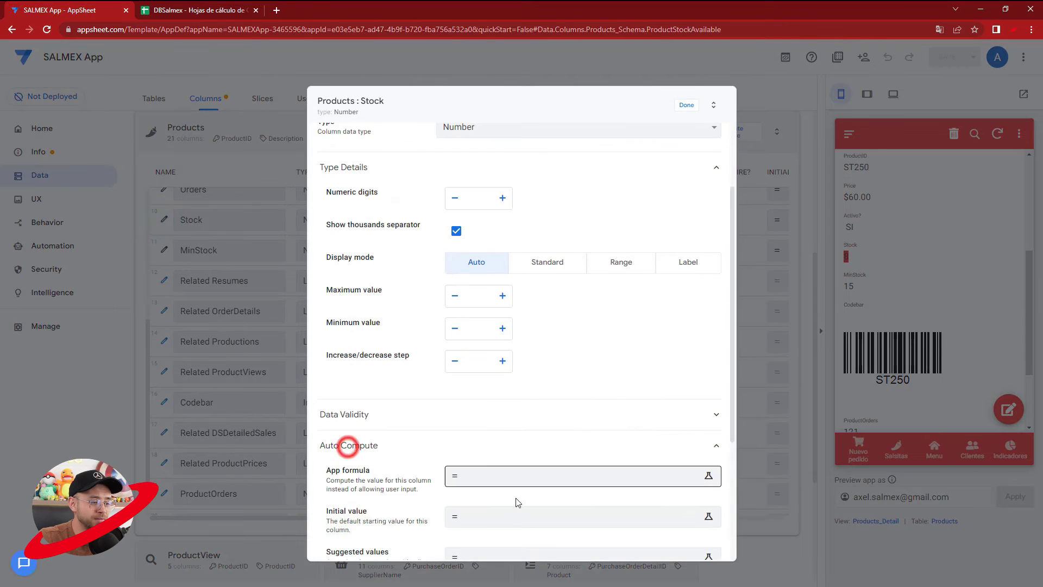
pyautogui.scroll(-2, 337, 451)
pyautogui.moveTo(513, 497); pyautogui.dragTo(418, 504)
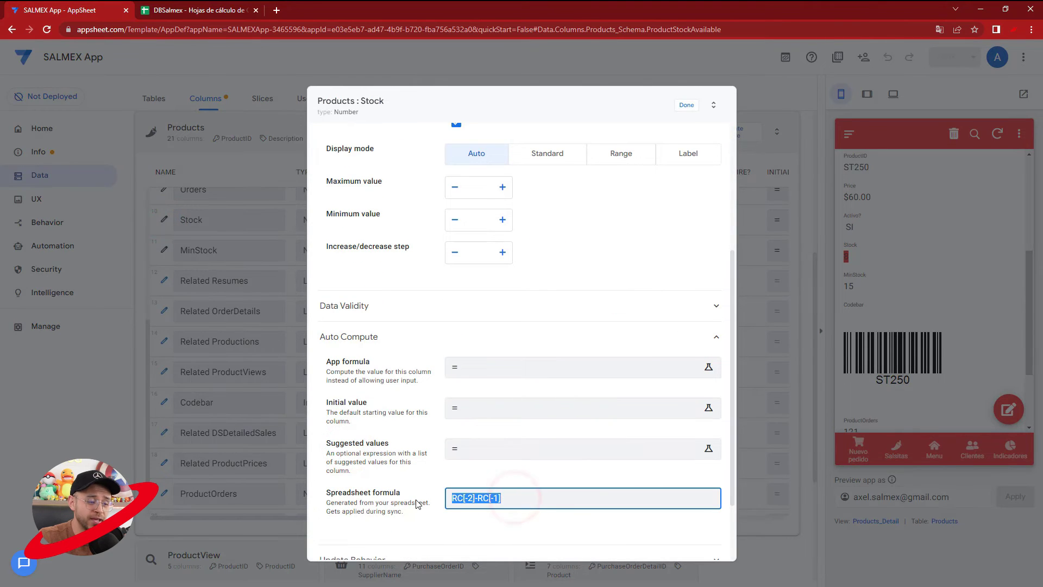
pyautogui.click(223, 8)
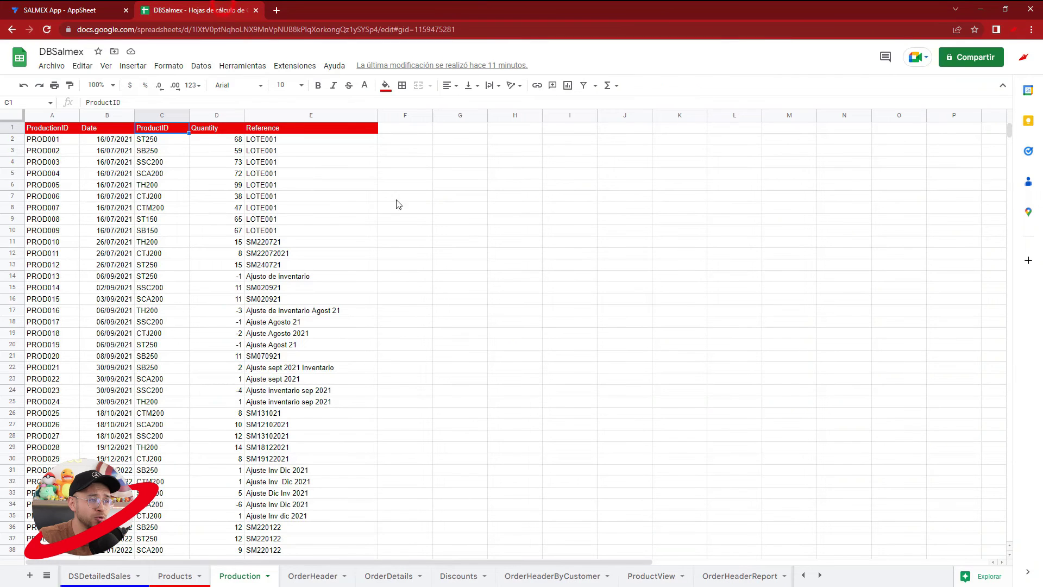
pyautogui.click(169, 577)
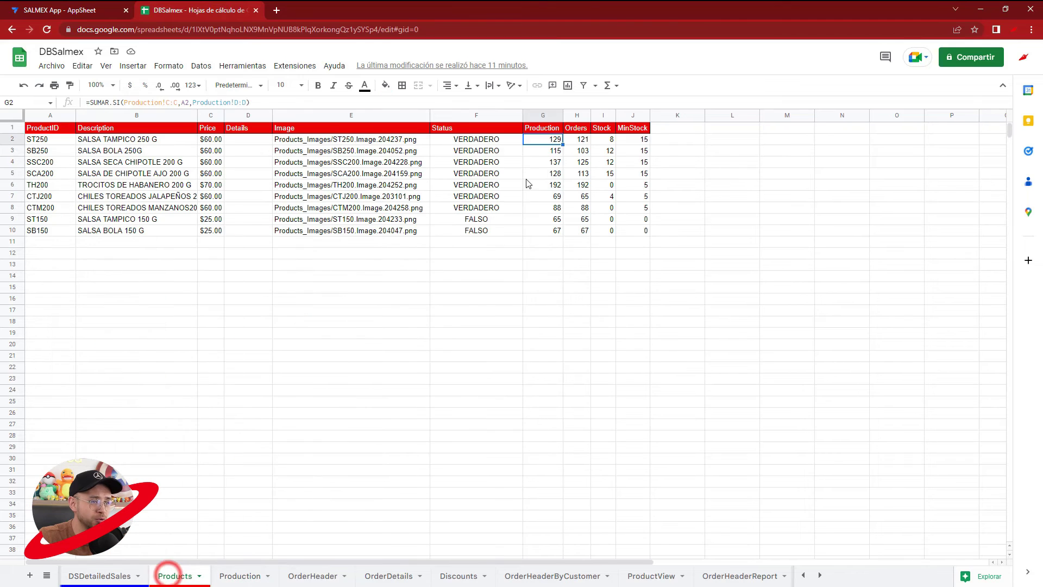
pyautogui.click(603, 140)
# Close the Stock settings and re-save ProductProductions, with previews reading 121, 129 and 8.
pyautogui.click(64, 8)
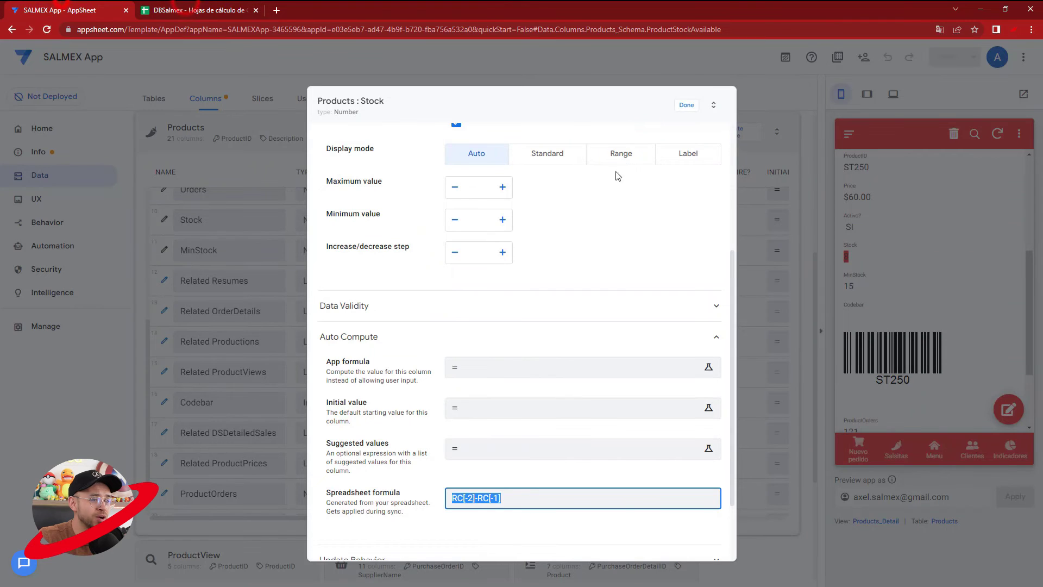
pyautogui.click(899, 210)
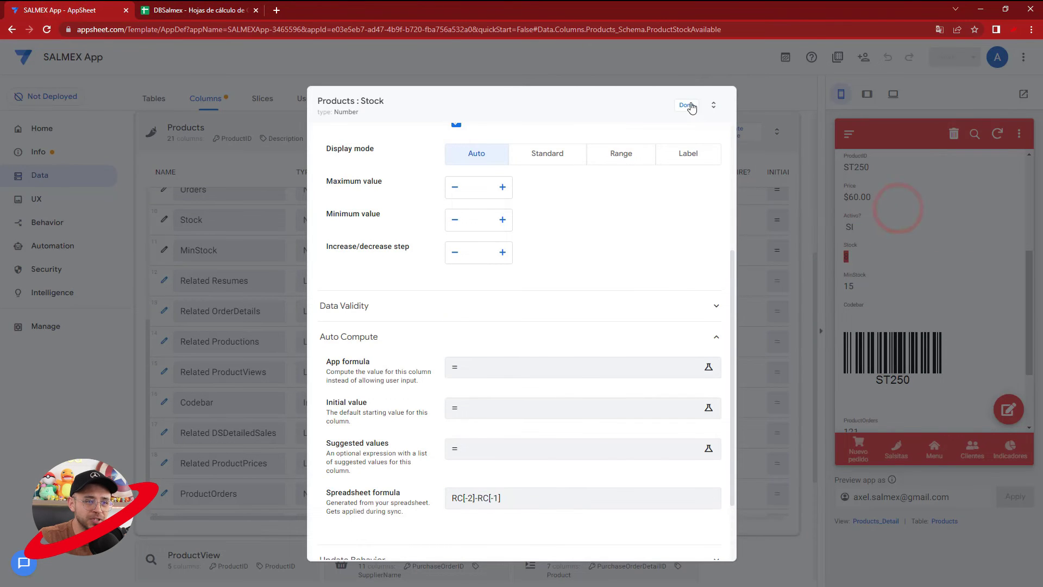
pyautogui.click(686, 105)
pyautogui.scroll(-2, 857, 353)
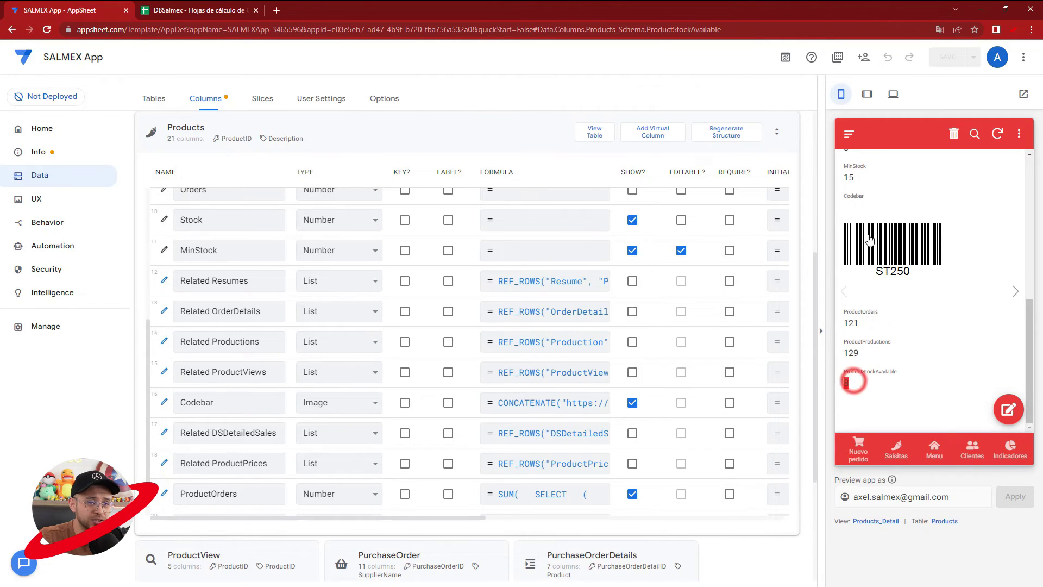
pyautogui.scroll(2, 863, 250)
pyautogui.scroll(-2, 861, 305)
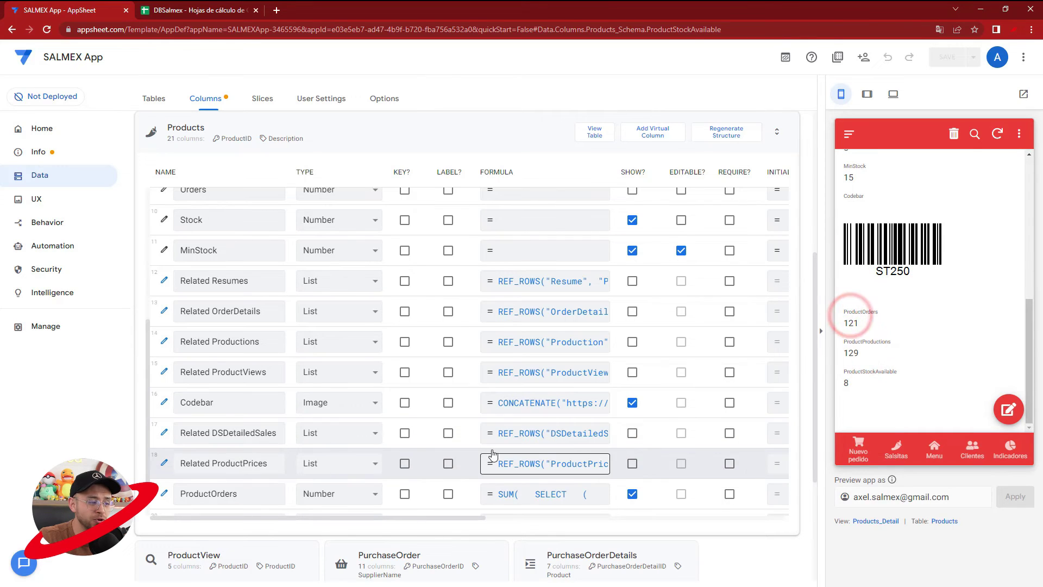
pyautogui.scroll(-1, 291, 434)
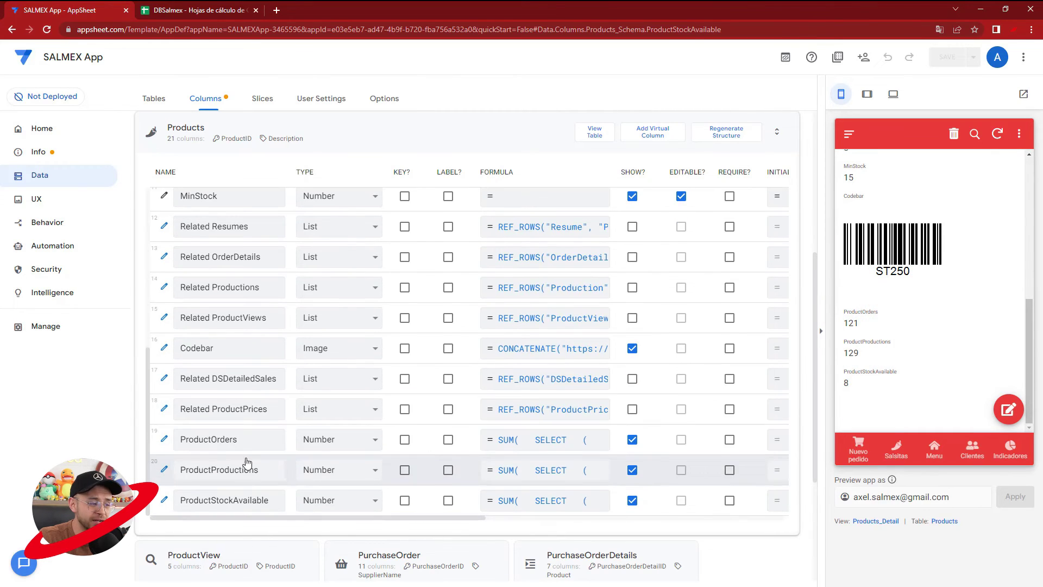
pyautogui.click(572, 468)
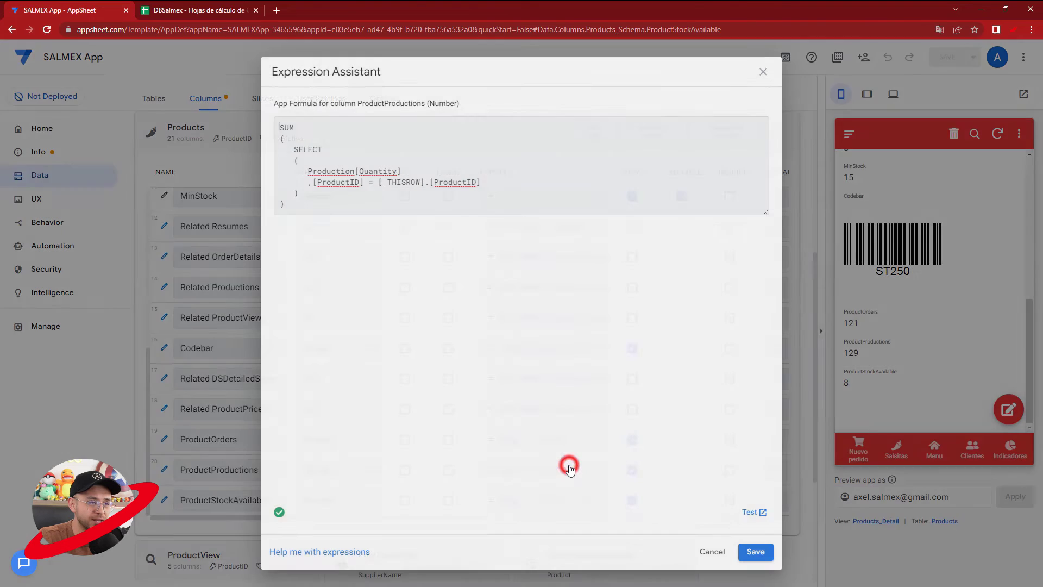
pyautogui.click(748, 553)
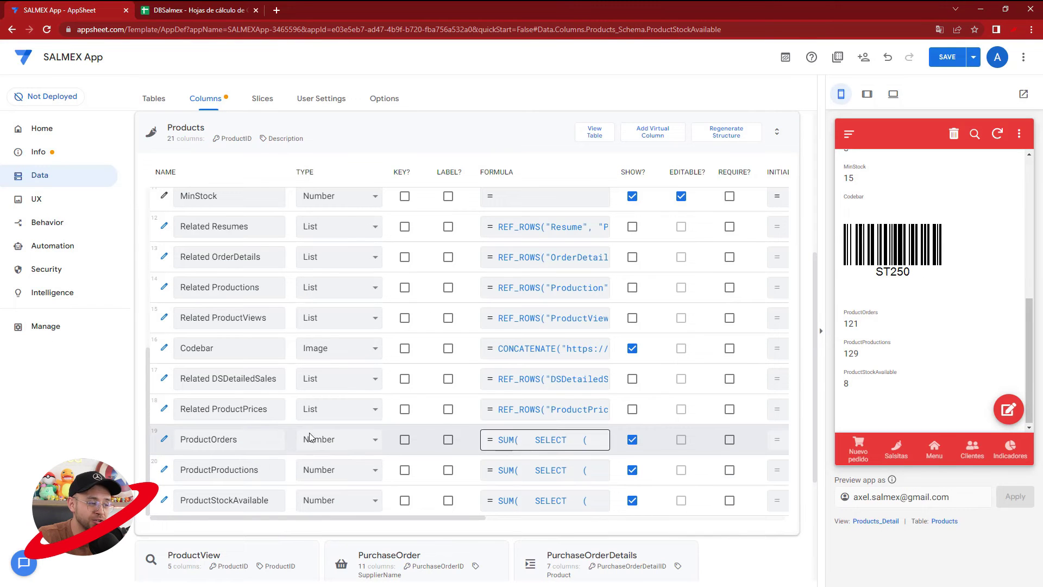
# Clear the existing SUM/SELECT formula from ProductStockAvailable.
pyautogui.click(565, 501)
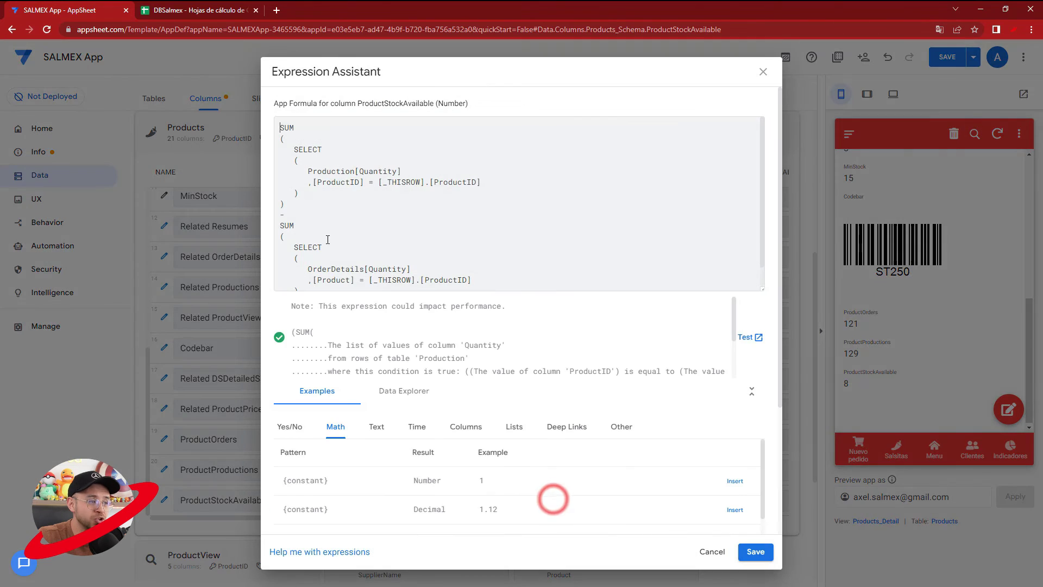
pyautogui.moveTo(289, 206); pyautogui.dragTo(279, 127)
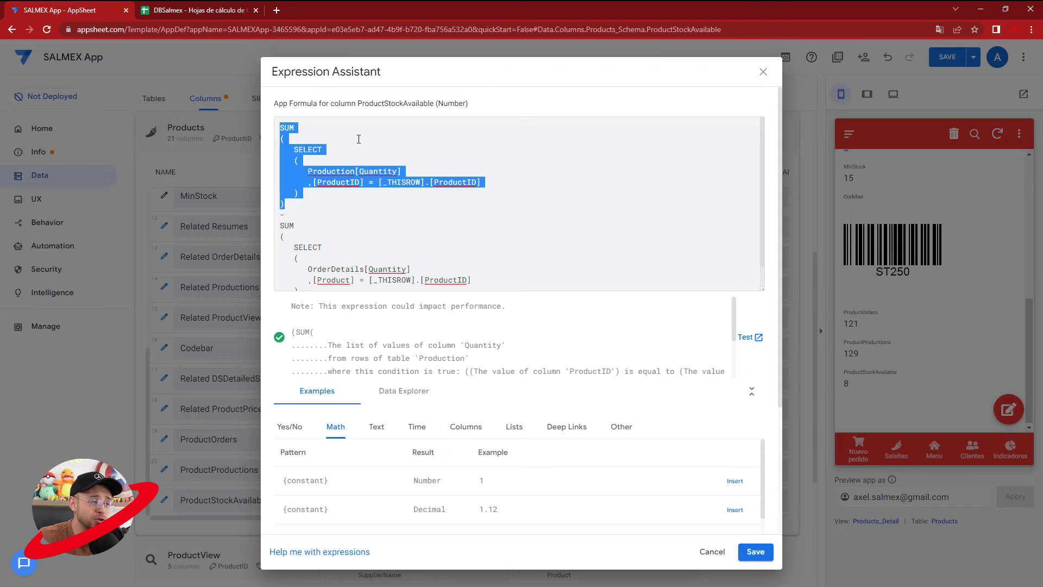
pyautogui.press('BackSpace')
pyautogui.moveTo(302, 229); pyautogui.dragTo(246, 162)
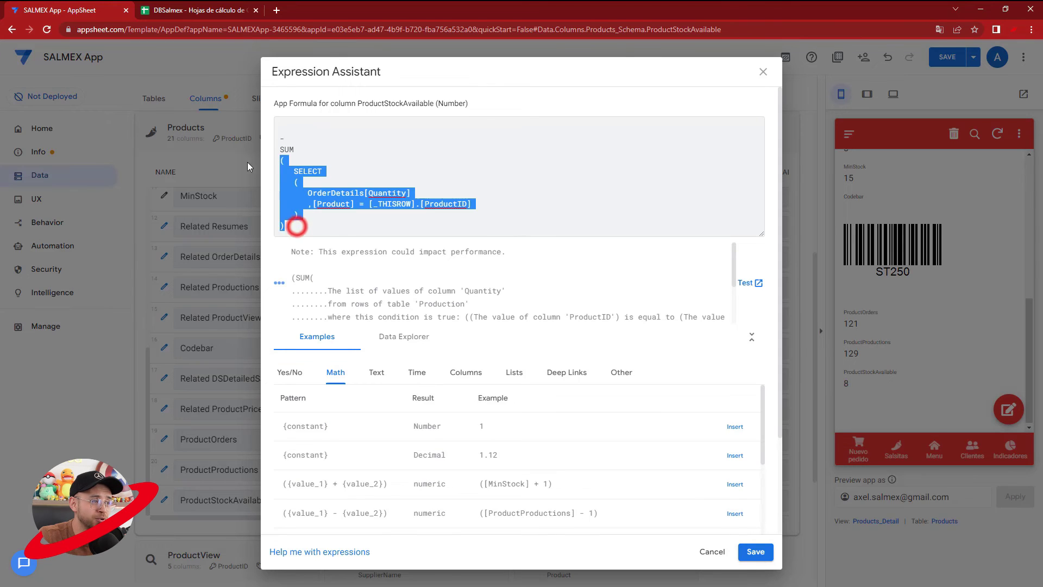
pyautogui.hotkey('ctrl', 'z')
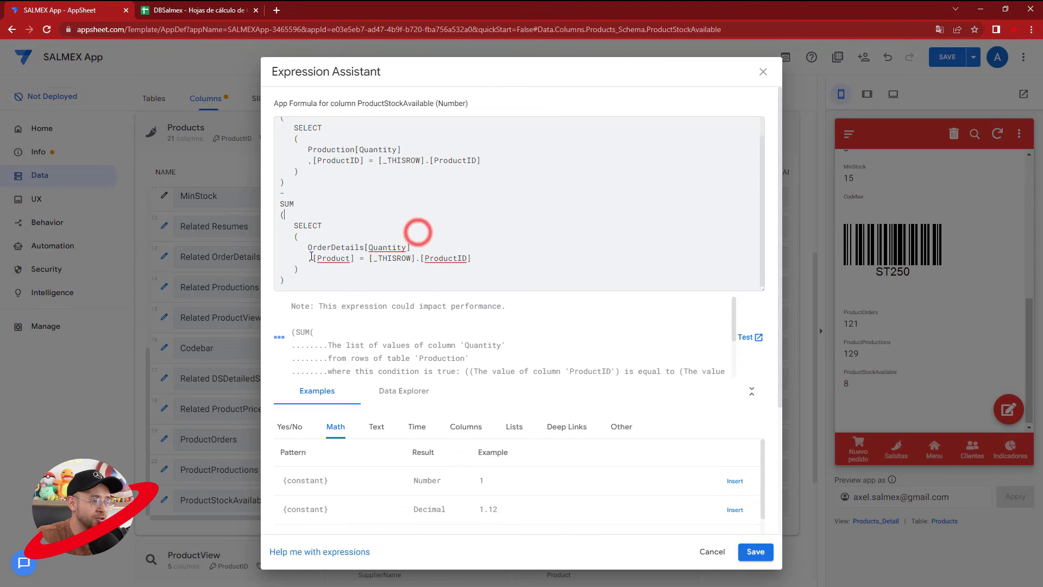
pyautogui.moveTo(418, 232); pyautogui.dragTo(293, 280)
pyautogui.hotkey('ctrl', 'a')
pyautogui.press('BackSpace')
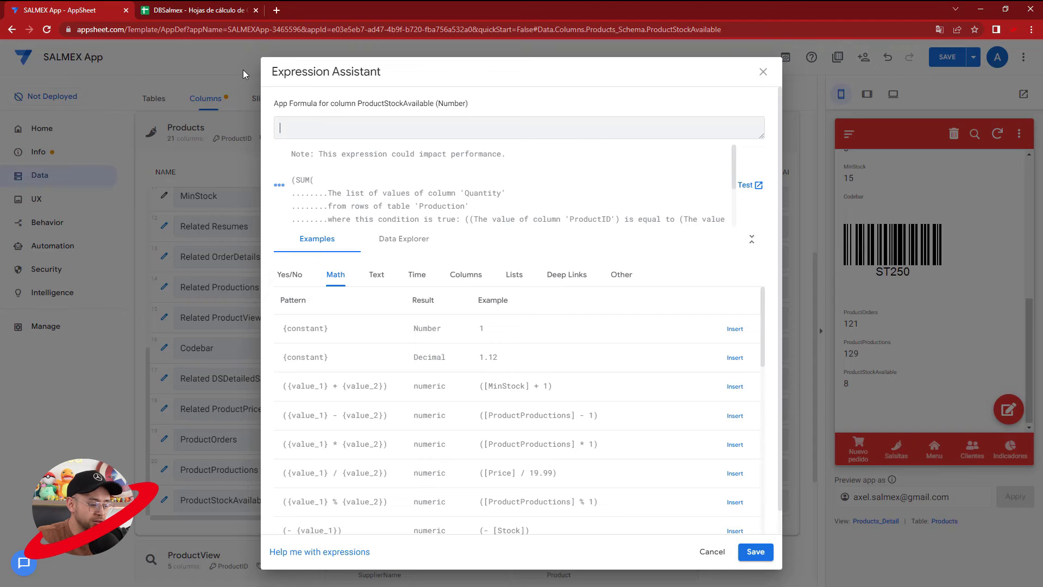
# Replace it with [ProductProductions]-[ProductOrders] and save the app.
pyautogui.click(467, 276)
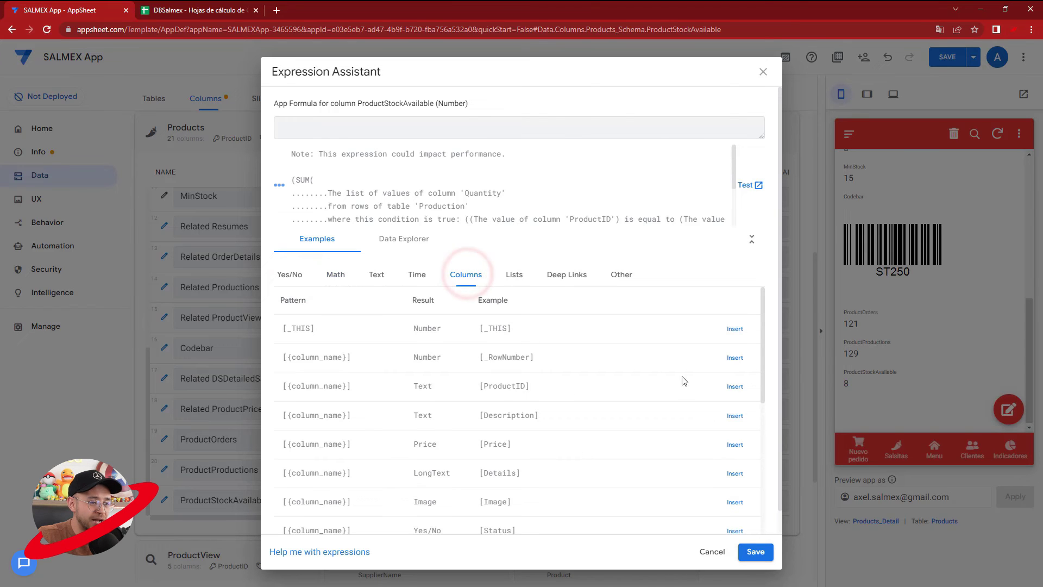
pyautogui.scroll(-5, 641, 402)
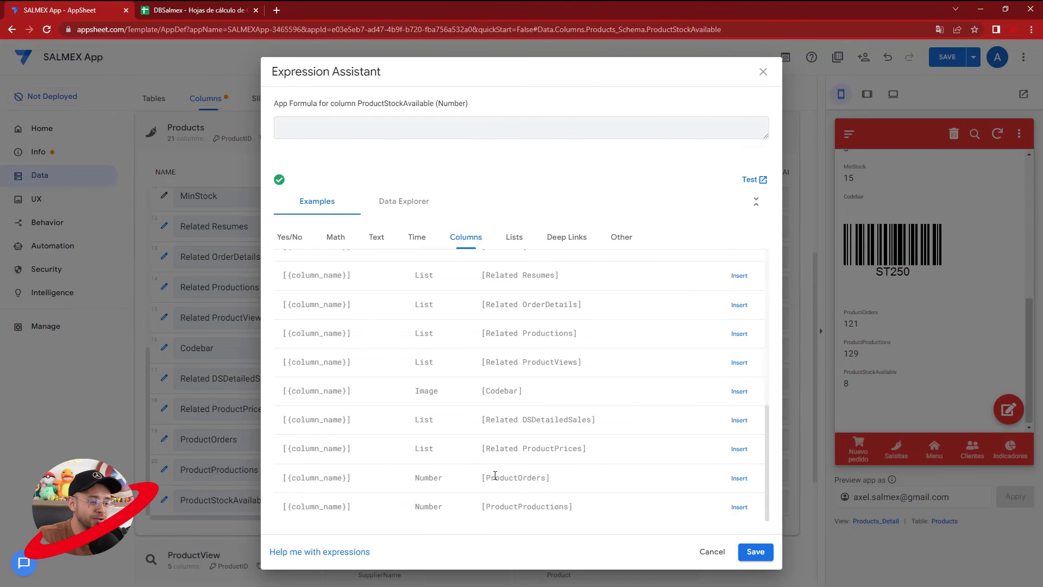
pyautogui.click(738, 478)
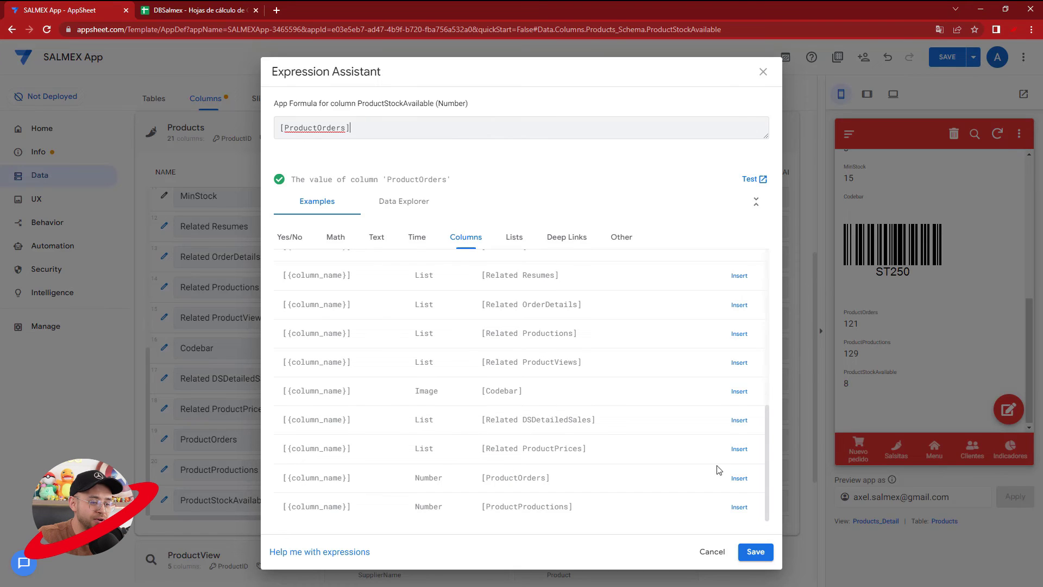
pyautogui.moveTo(323, 123); pyautogui.dragTo(278, 126)
pyautogui.press('BackSpace')
pyautogui.click(737, 511)
pyautogui.write('-')
pyautogui.click(738, 478)
pyautogui.click(755, 551)
pyautogui.click(951, 58)
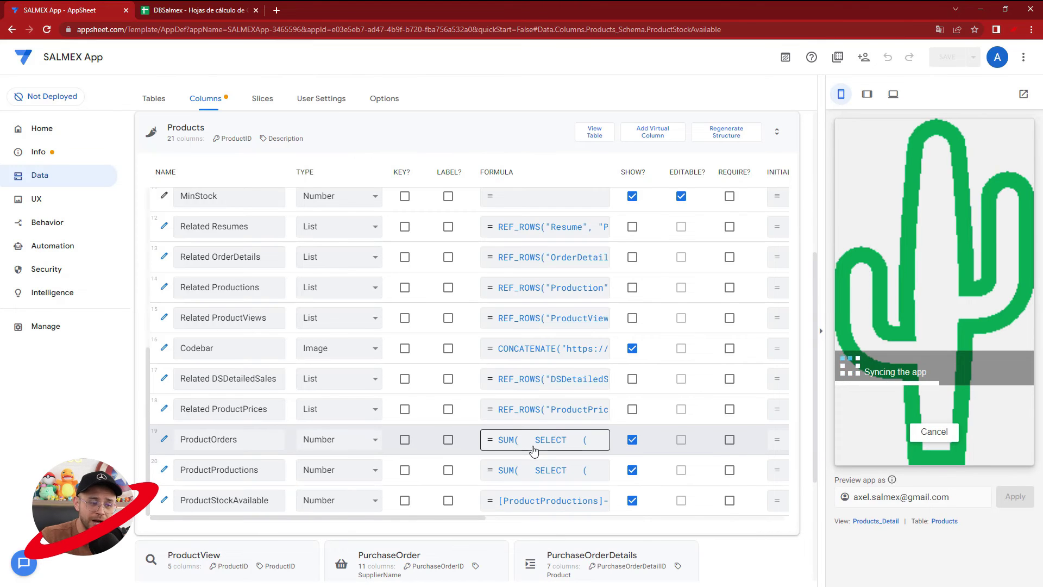
# Confirm stock still reads 8, then restore the full SUM/SELECT subtraction formula and save.
pyautogui.scroll(-5, 923, 326)
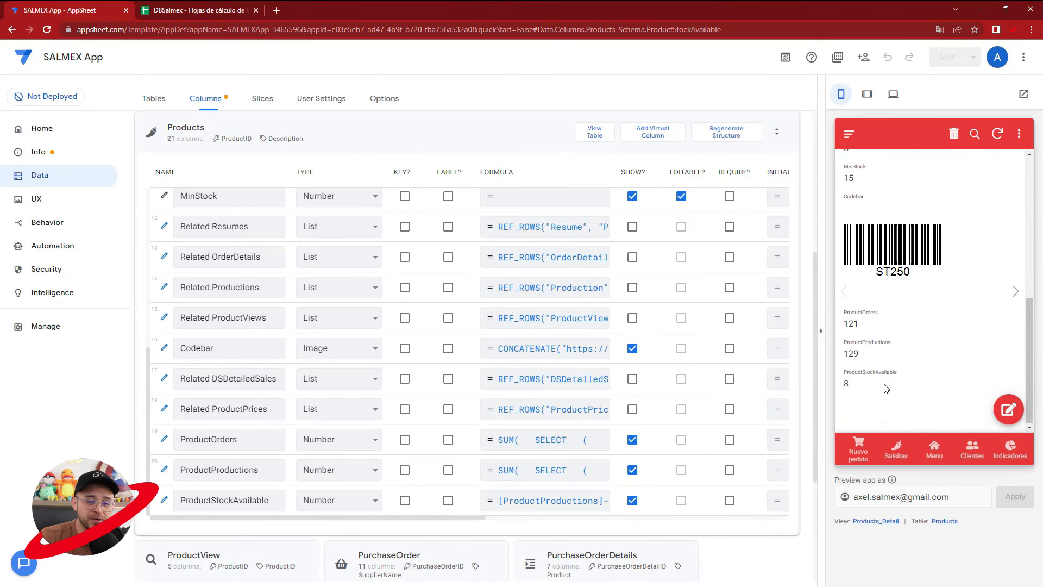
pyautogui.doubleClick(845, 383)
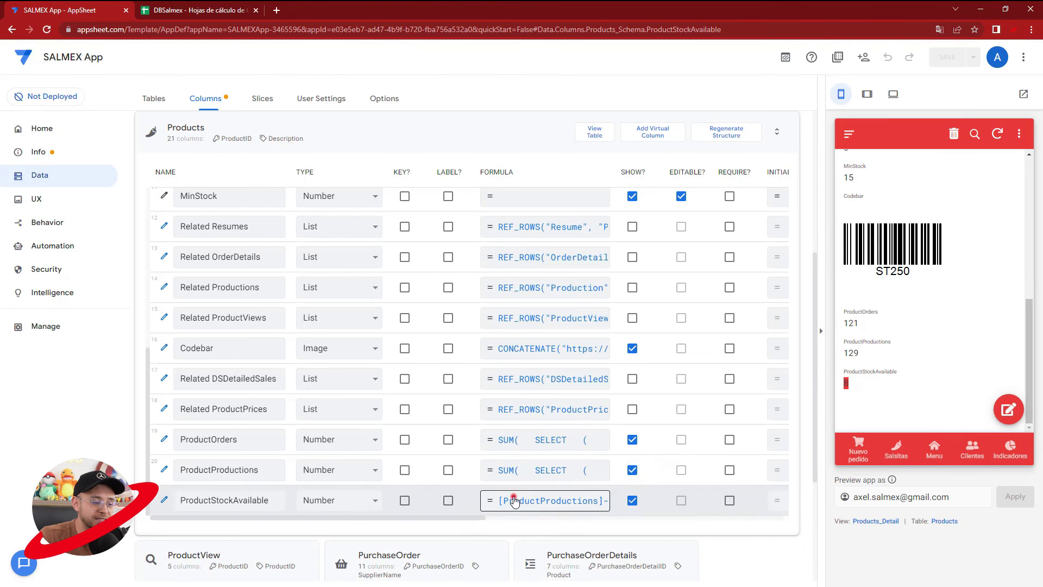
pyautogui.click(511, 498)
pyautogui.click(485, 129)
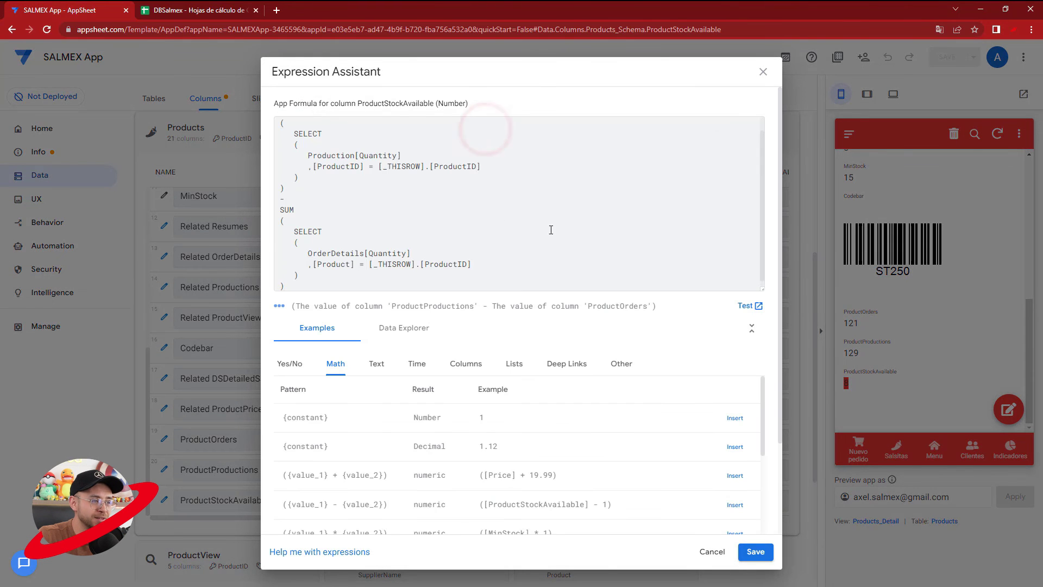
pyautogui.scroll(-3, 510, 207)
pyautogui.scroll(3, 533, 212)
pyautogui.scroll(1, 537, 211)
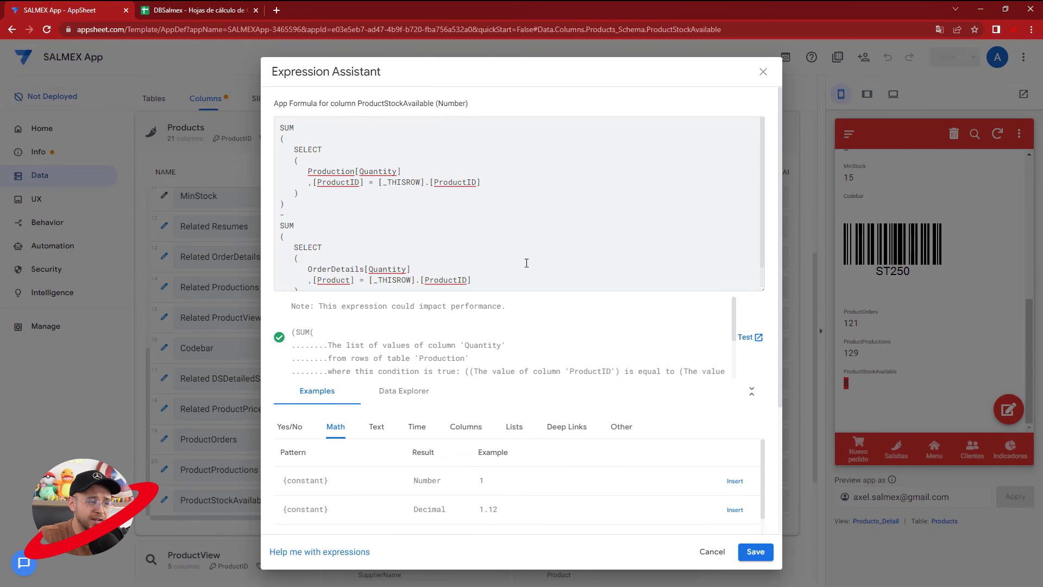
pyautogui.click(755, 551)
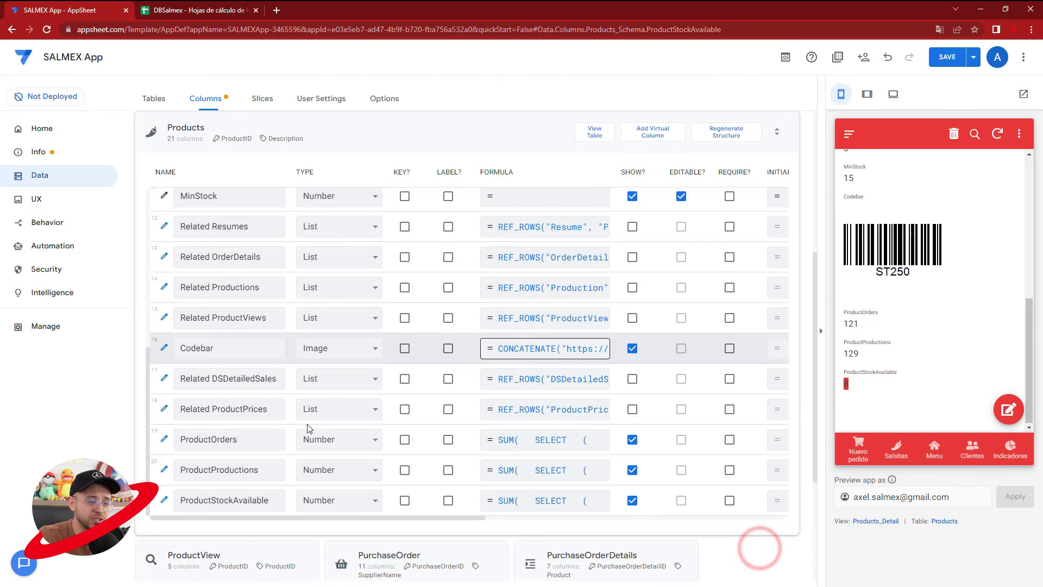
# Delete the ProductOrders and ProductProductions helper columns and save the app.
pyautogui.click(164, 440)
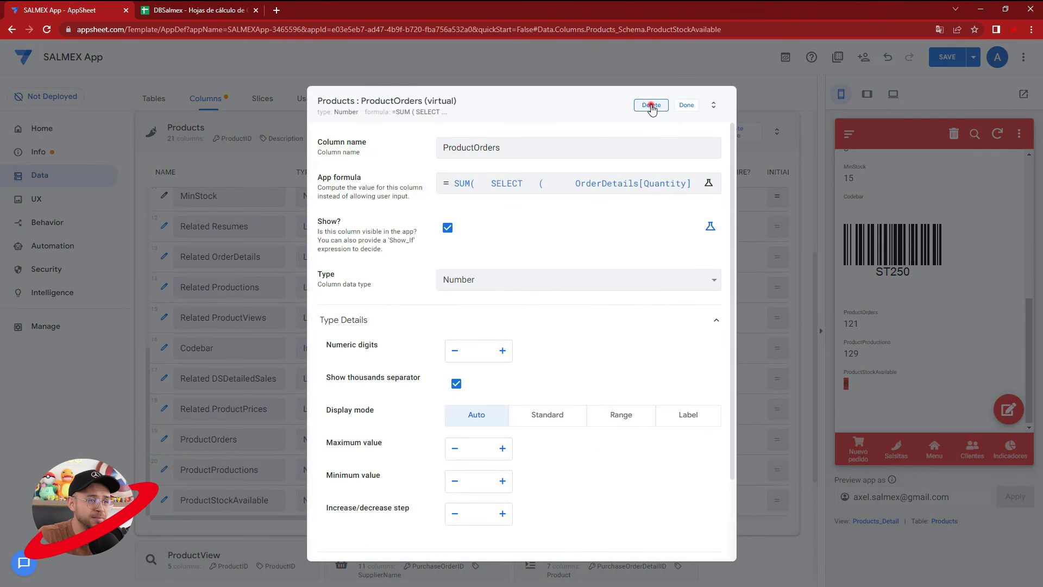
pyautogui.click(651, 105)
pyautogui.click(164, 467)
pyautogui.click(646, 107)
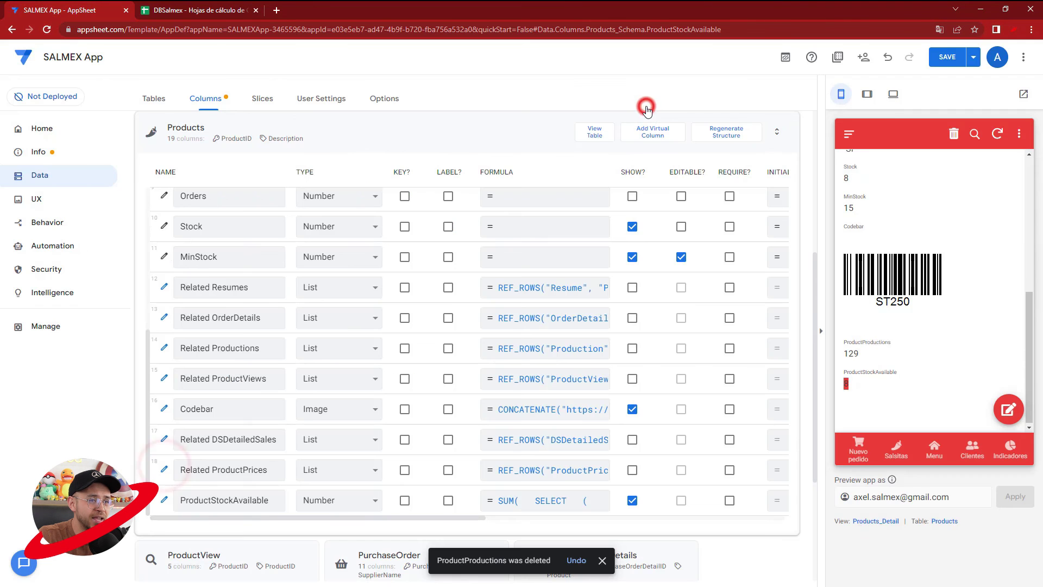
pyautogui.click(947, 58)
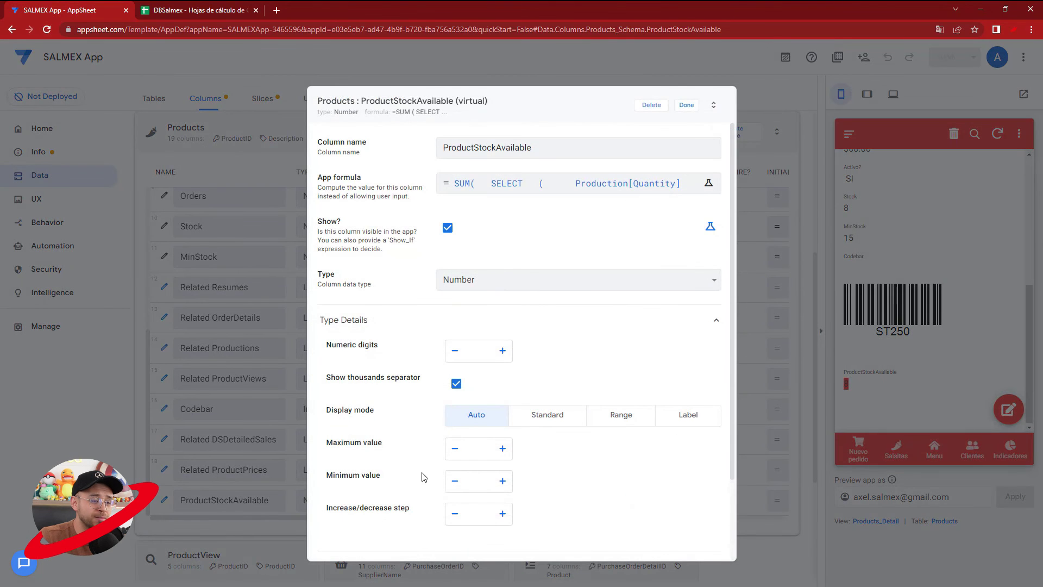
# Review the ProductStockAvailable formula without changing it.
pyautogui.click(690, 105)
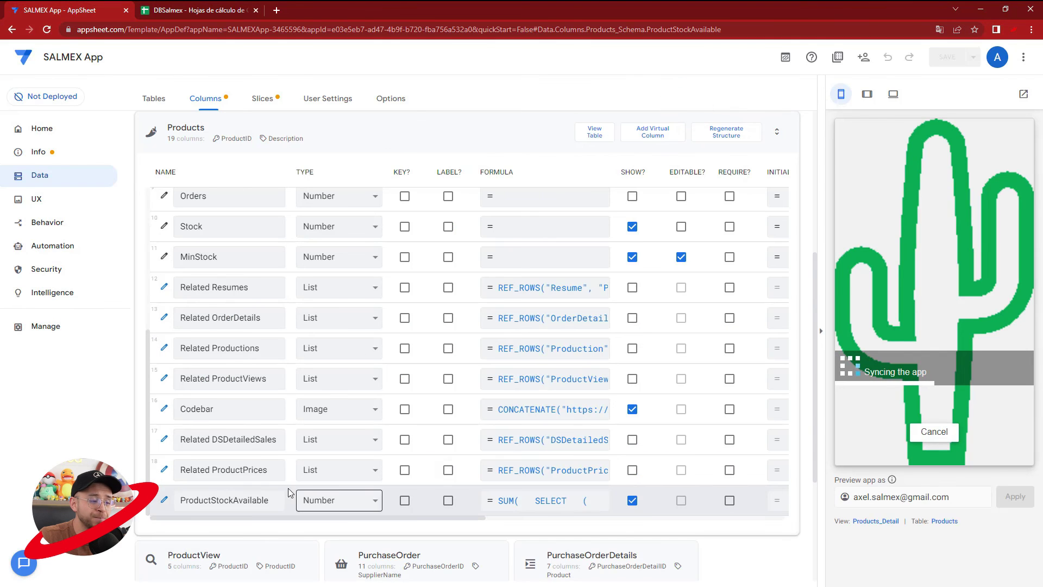
pyautogui.click(505, 500)
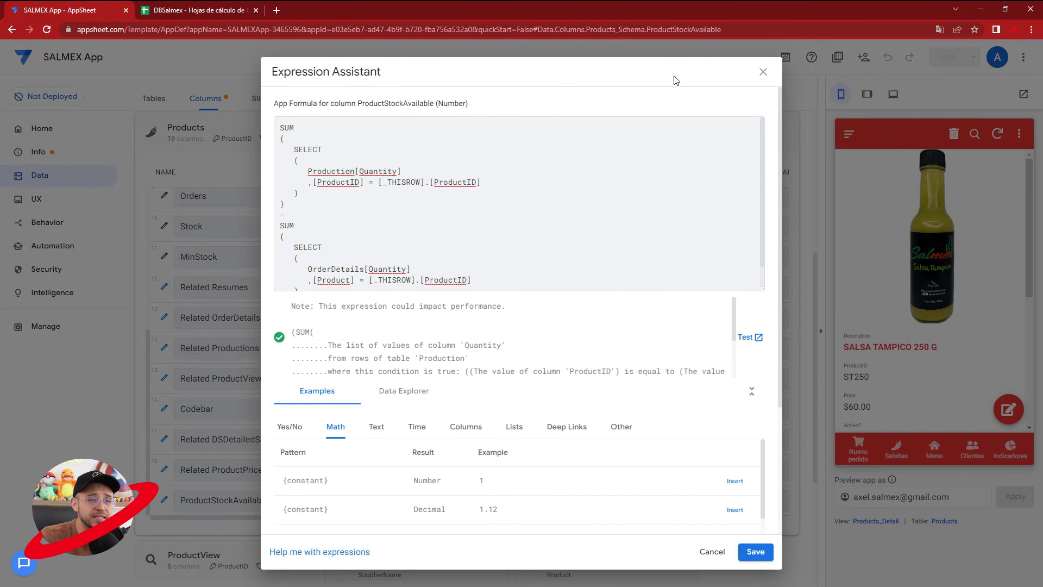
pyautogui.click(760, 75)
pyautogui.scroll(-5, 906, 271)
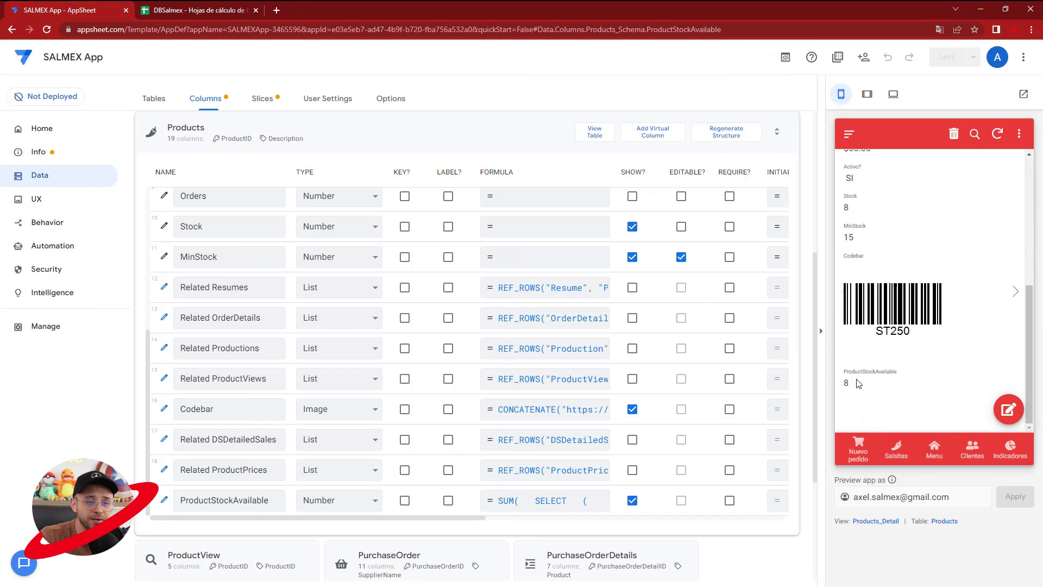
# Open SALSA BOLA 250G under Salsitas and confirm ProductStockAvailable reads 12, matching Stock.
pyautogui.click(850, 209)
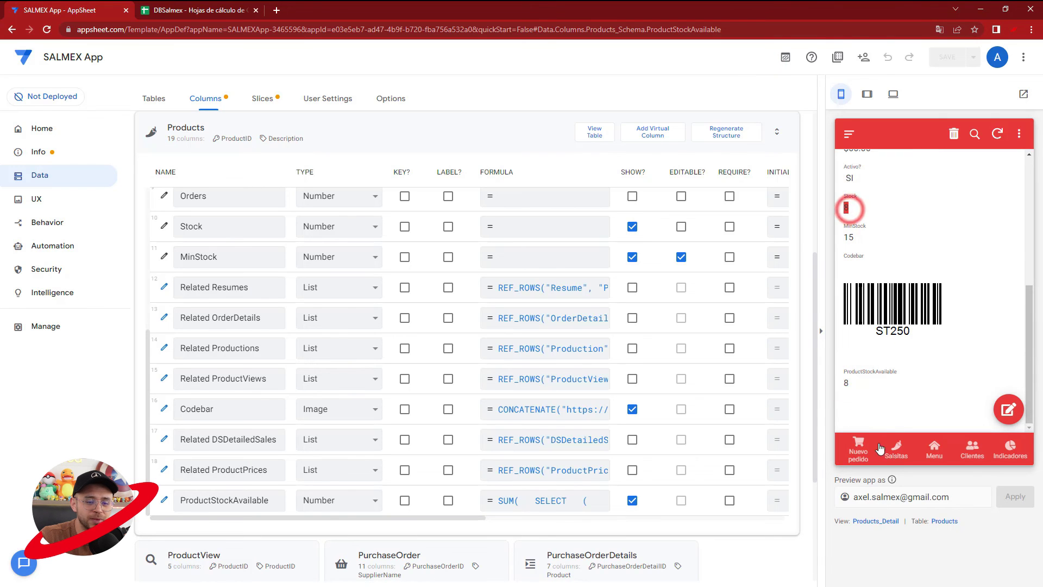
pyautogui.click(889, 447)
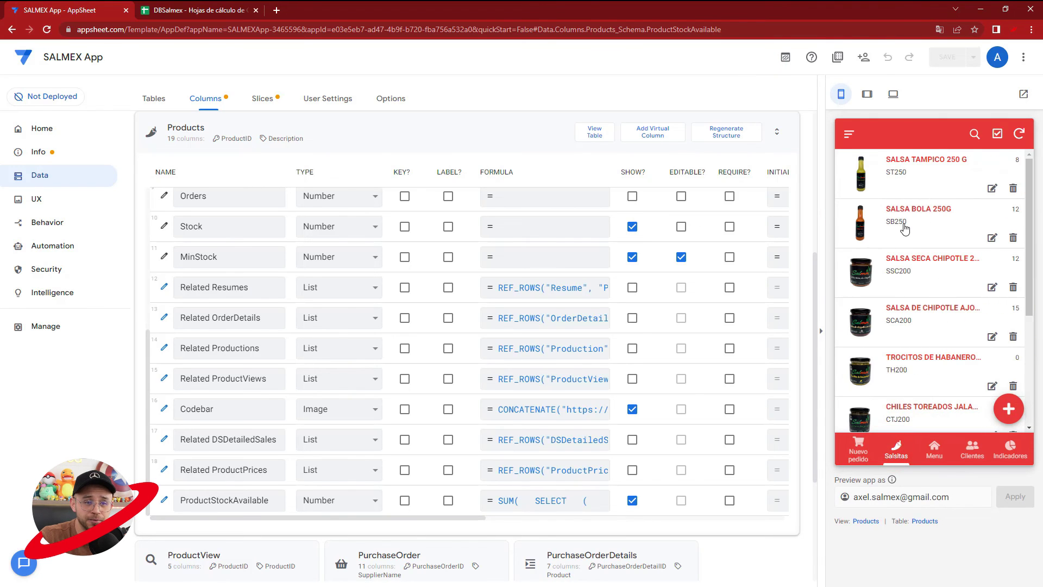
pyautogui.click(904, 229)
pyautogui.scroll(-2, 858, 326)
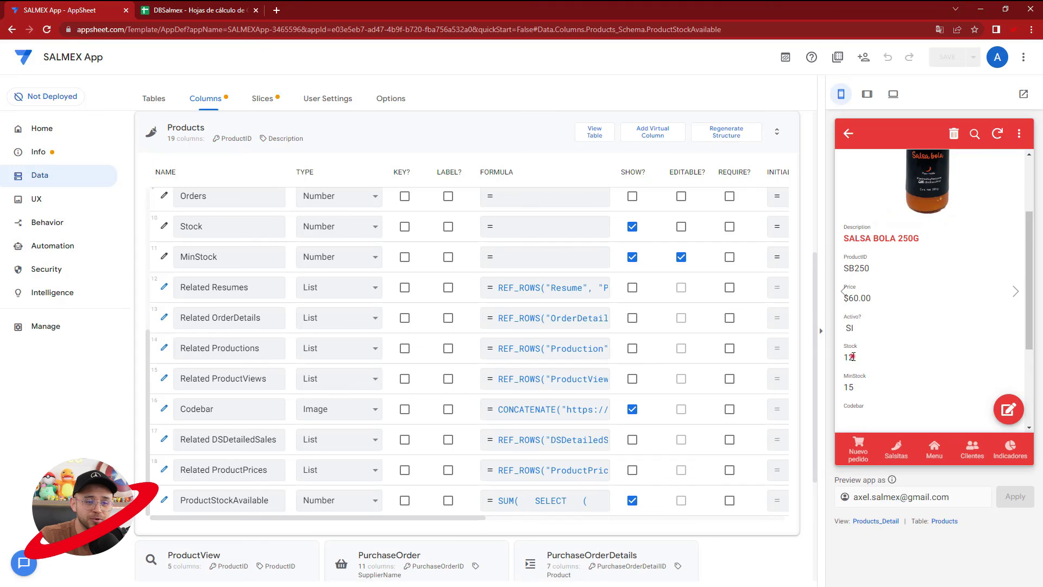
pyautogui.scroll(-2, 869, 372)
pyautogui.scroll(-1, 859, 381)
pyautogui.doubleClick(847, 383)
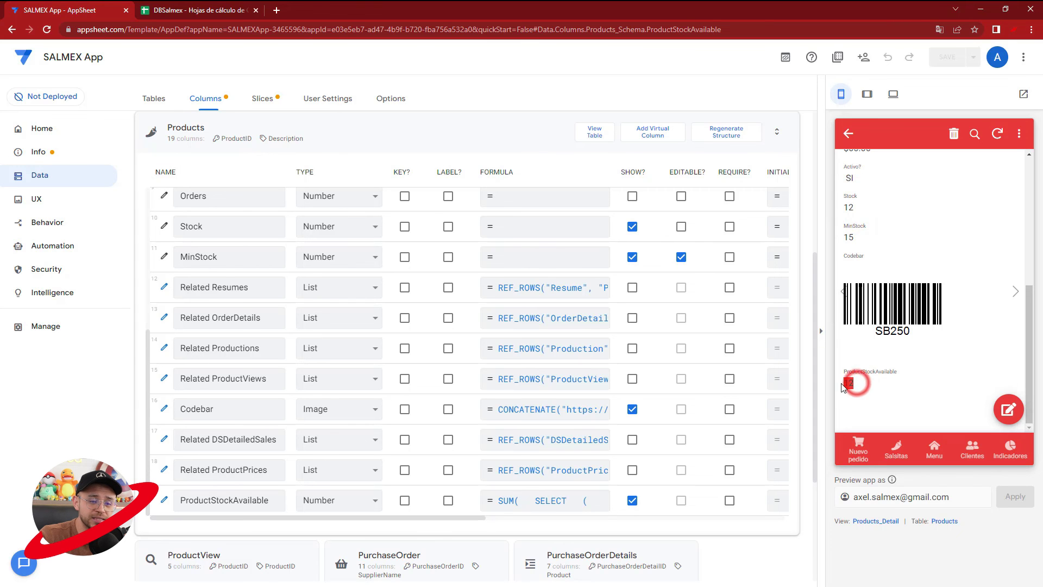
pyautogui.click(575, 500)
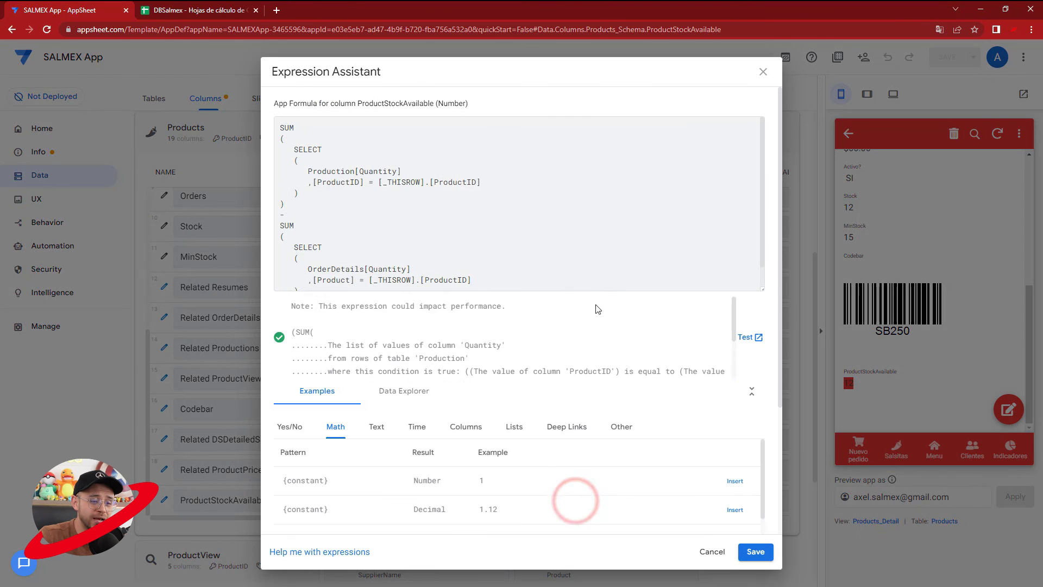